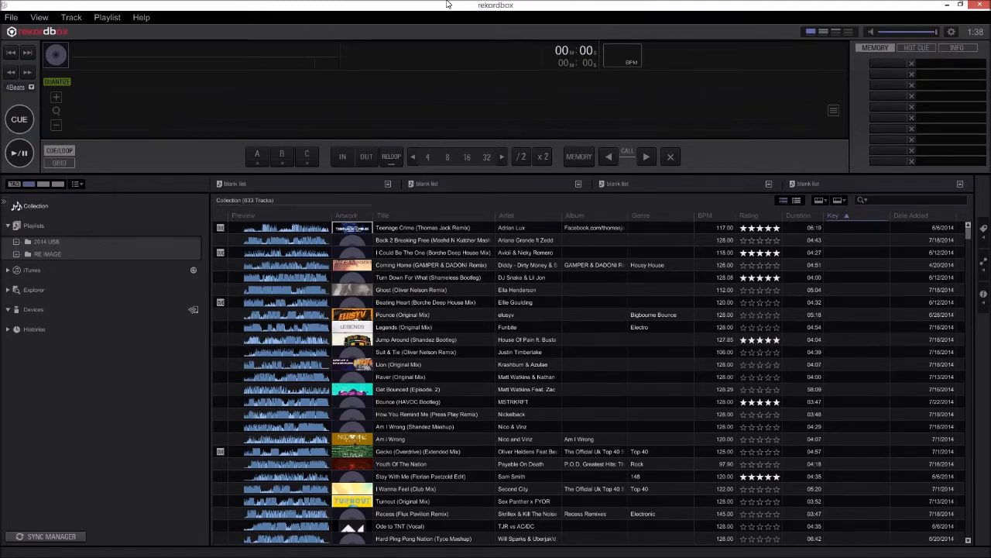
# - Open the YOUTUBE VID playlist from the iTunes library tree and select its second track
pyautogui.click(8, 270)
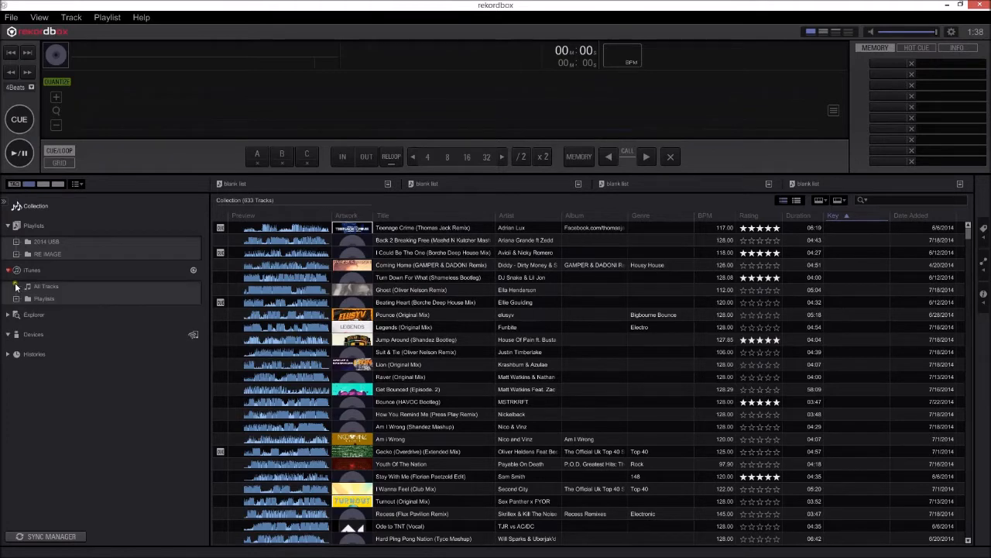
pyautogui.click(16, 299)
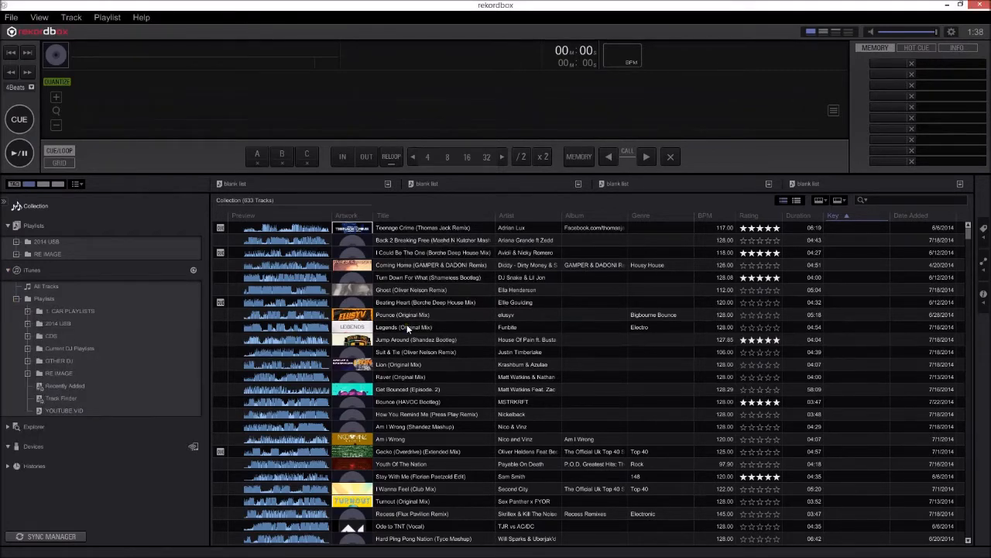
pyautogui.click(53, 409)
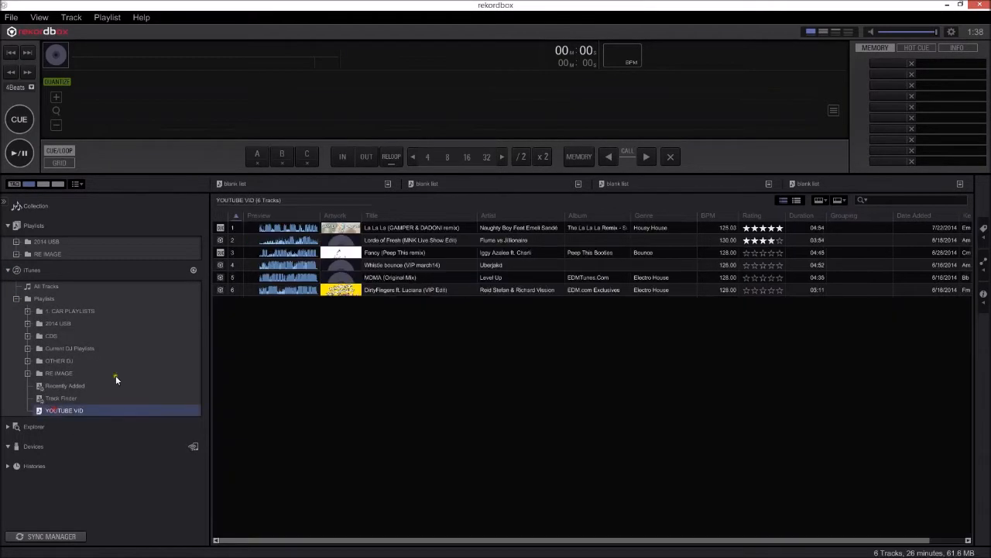
pyautogui.click(409, 243)
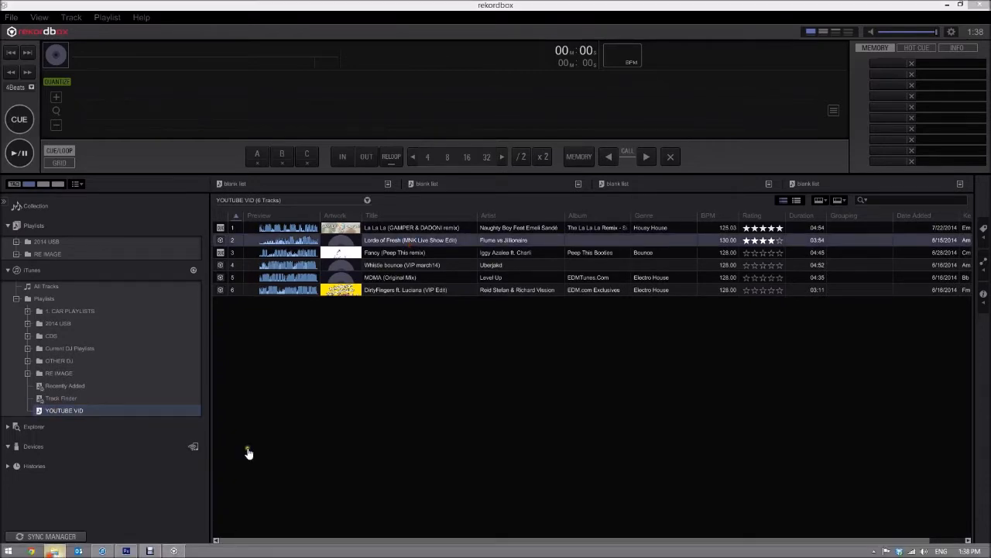
pyautogui.click(54, 551)
pyautogui.moveTo(824, 387); pyautogui.dragTo(449, 155)
pyautogui.click(680, 365)
pyautogui.click(272, 338)
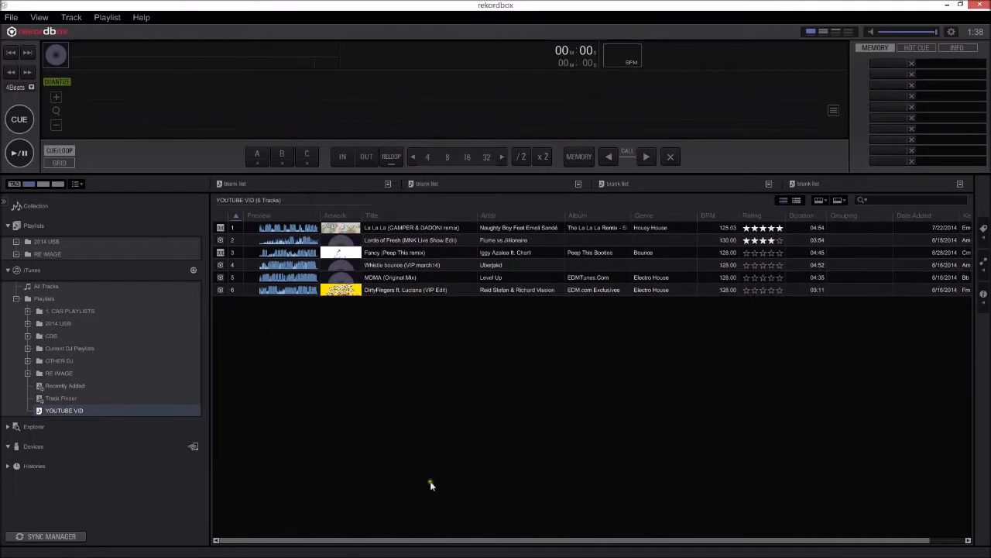
# - View the Collection, return to the iTunes YOUTUBE VID playlist, load Fancy (Peep This remix) and skip through its waveform
pyautogui.click(35, 206)
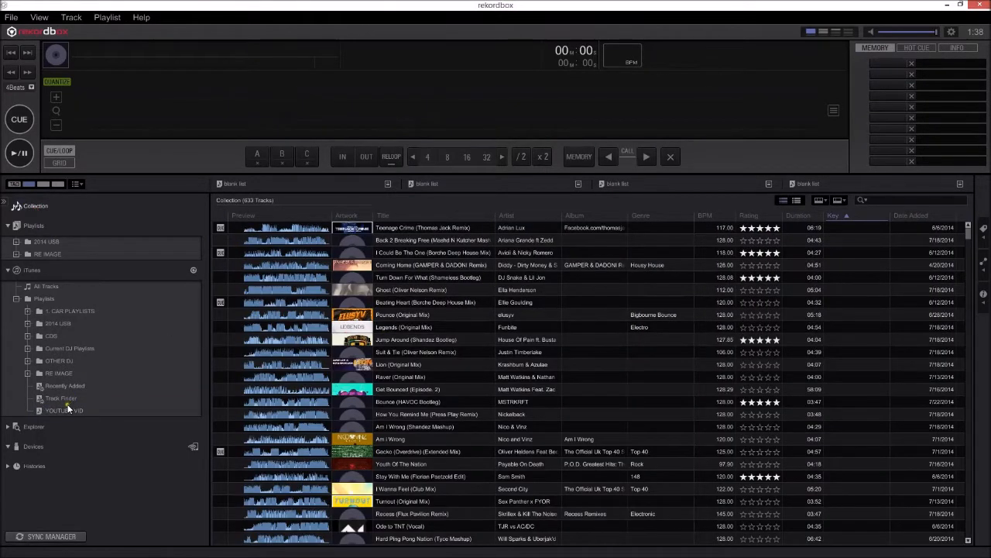
pyautogui.click(69, 409)
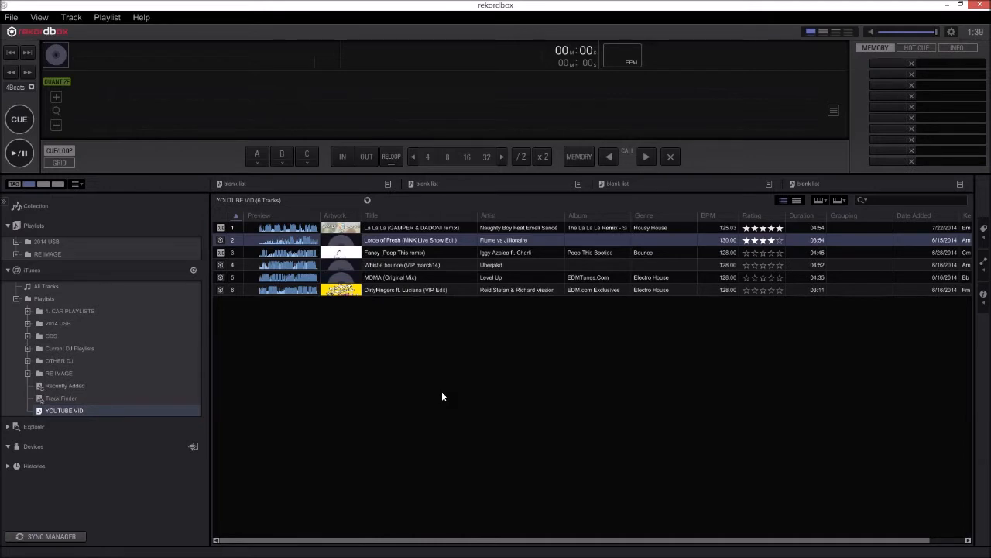
pyautogui.doubleClick(411, 253)
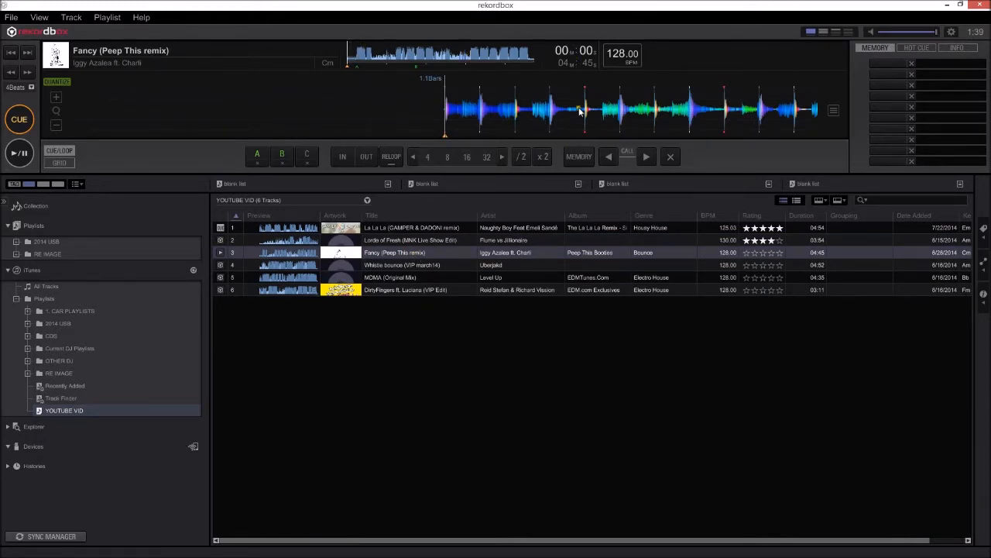
pyautogui.click(426, 55)
pyautogui.click(470, 56)
pyautogui.click(502, 57)
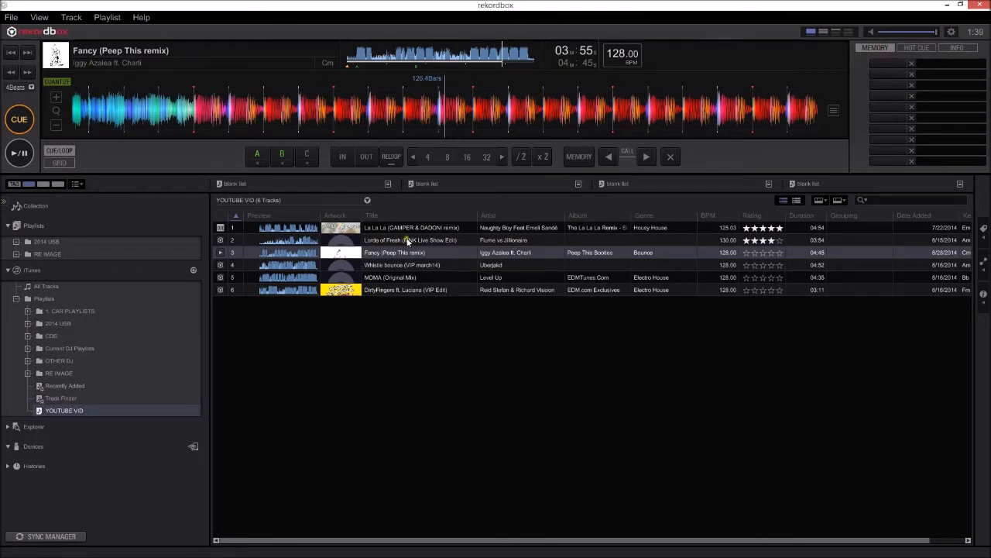
# - Clear hot cues A and B from the loaded track and set a new hot cue A on the downbeat at 00:15
pyautogui.click(254, 164)
pyautogui.click(282, 164)
pyautogui.click(409, 50)
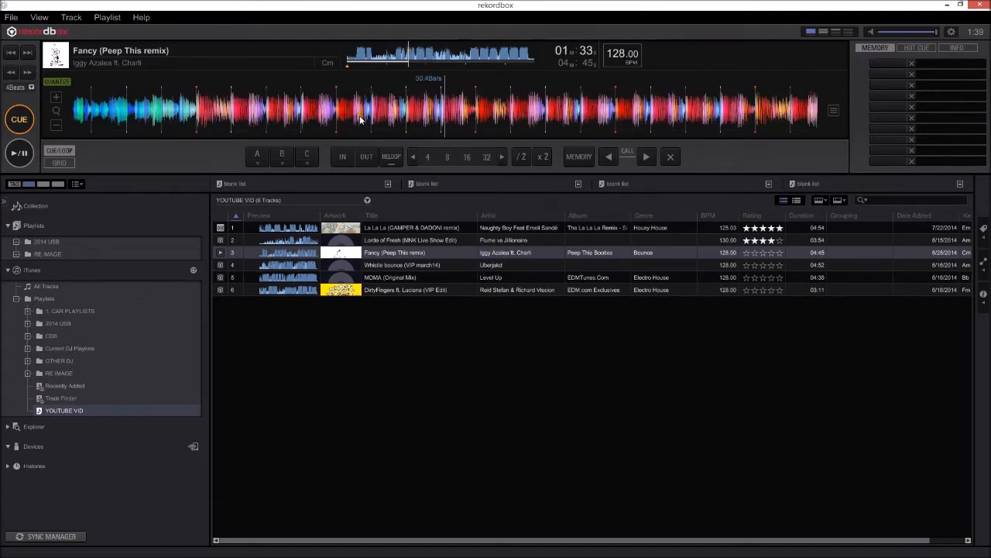
pyautogui.click(356, 54)
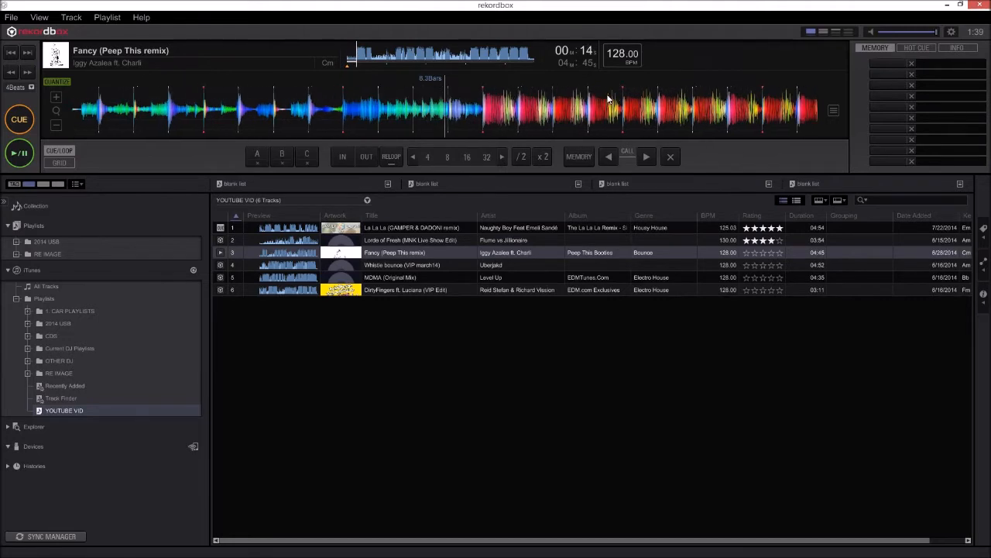
pyautogui.moveTo(502, 112)
pyautogui.mouseDown()
pyautogui.moveTo(524, 113)
pyautogui.moveTo(512, 111)
pyautogui.mouseUp()
pyautogui.click(56, 97)
pyautogui.moveTo(511, 112); pyautogui.dragTo(487, 113)
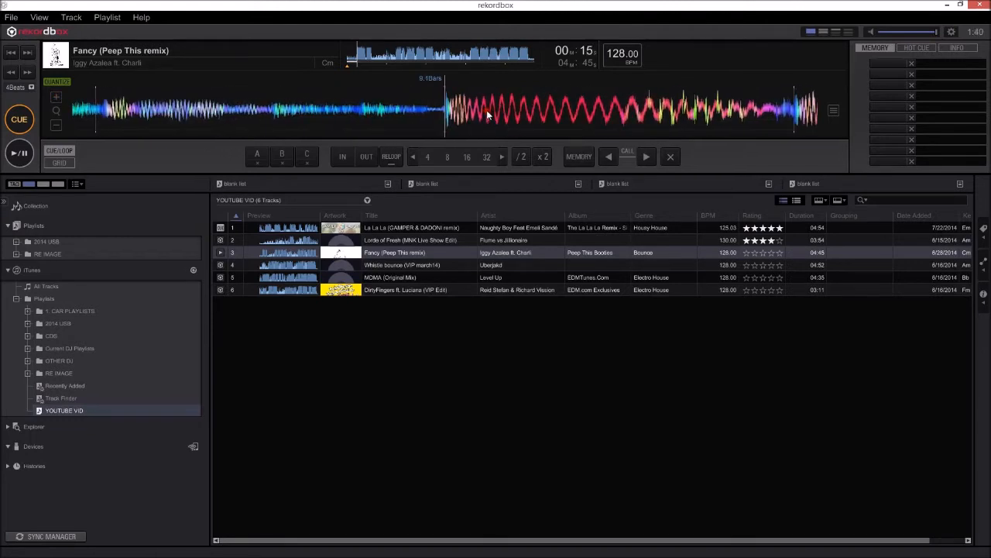
pyautogui.click(257, 153)
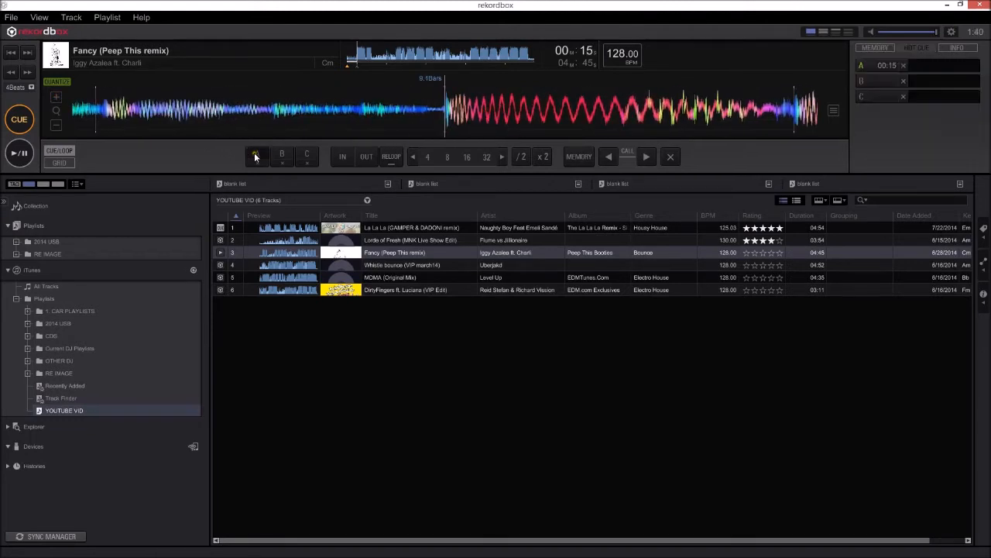
# - Test hot cue A by recalling it, jumping elsewhere in the zoomed-out waveform and recalling it again
pyautogui.click(877, 69)
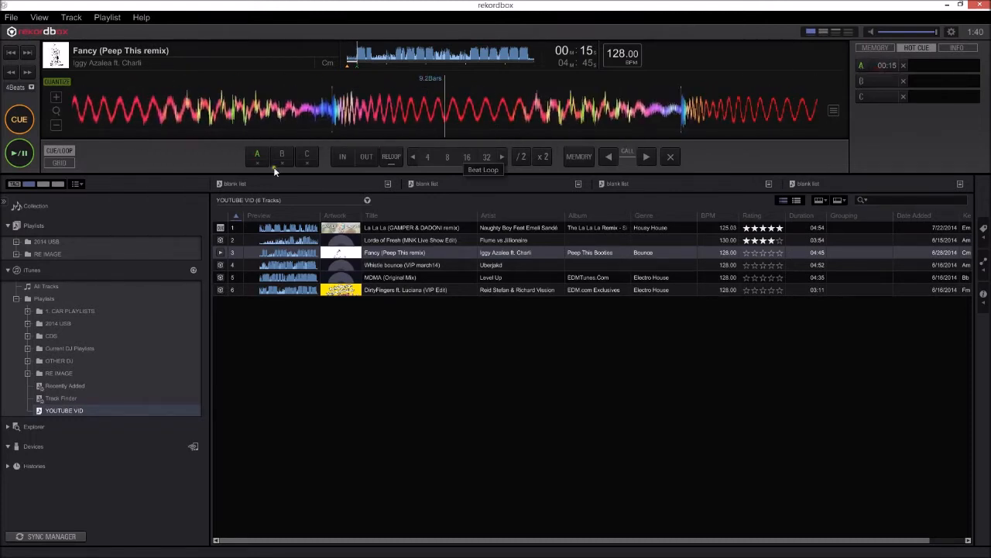
pyautogui.click(58, 125)
pyautogui.click(60, 128)
pyautogui.click(422, 50)
pyautogui.click(884, 62)
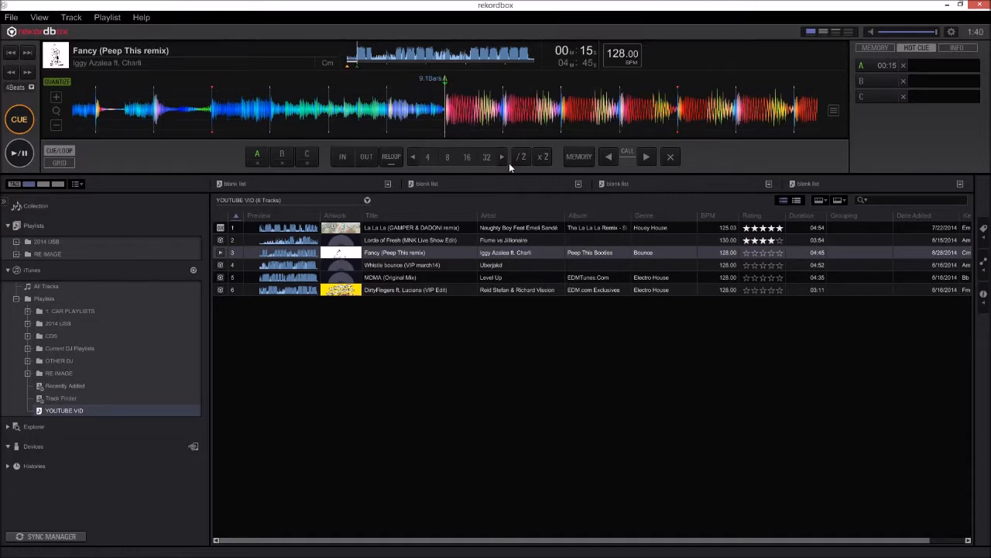
# - Import the iTunes YOUTUBE VID playlist into the Playlists section and open the imported copy
pyautogui.rightClick(447, 253)
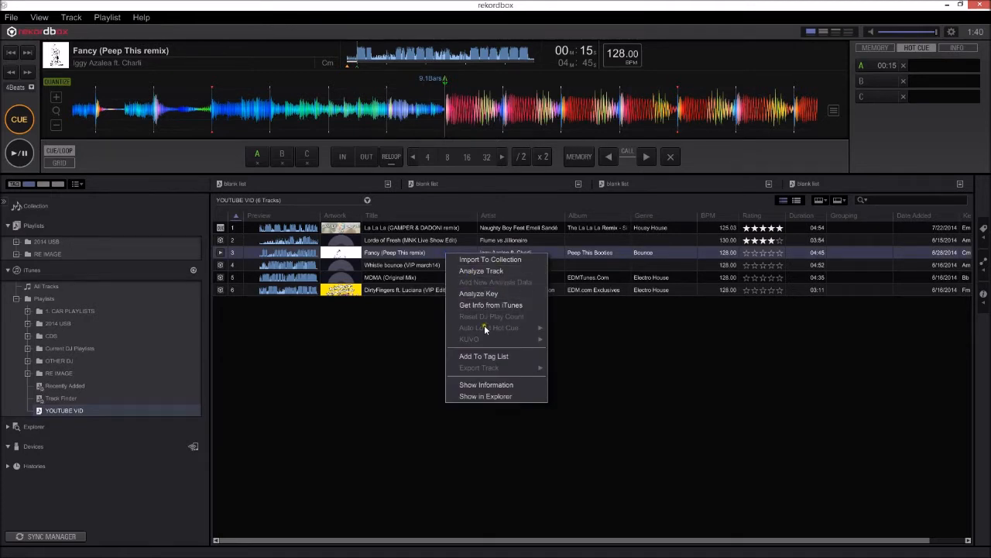
pyautogui.click(401, 257)
pyautogui.rightClick(51, 413)
pyautogui.click(89, 377)
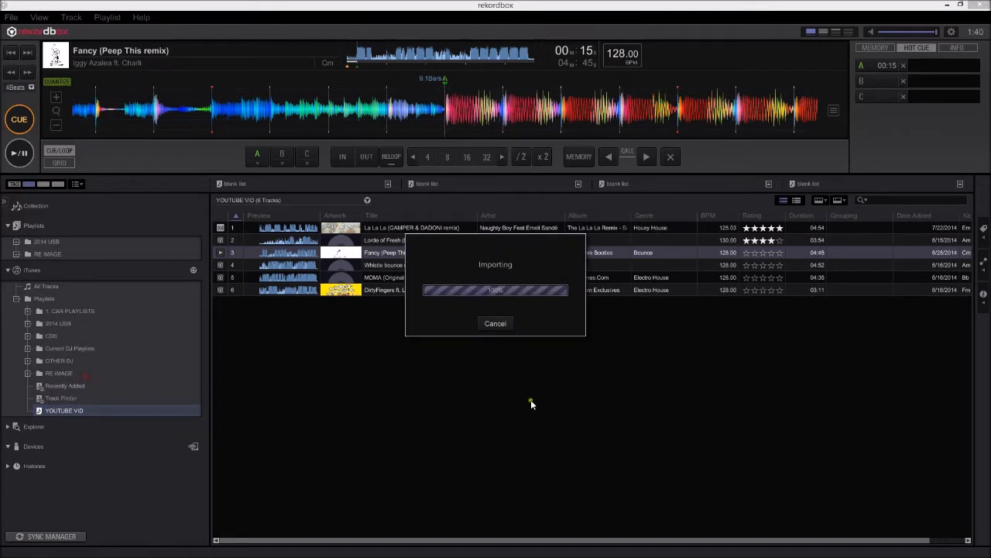
pyautogui.click(48, 266)
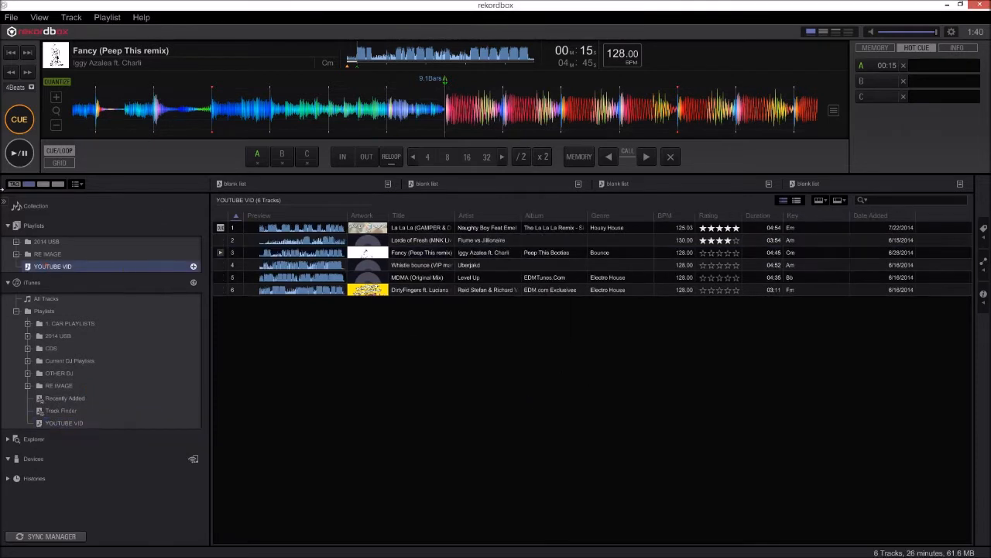
# - Enable Auto Load Hot Cue for Fancy (Peep This remix) in the imported playlist
pyautogui.click(426, 258)
pyautogui.rightClick(417, 257)
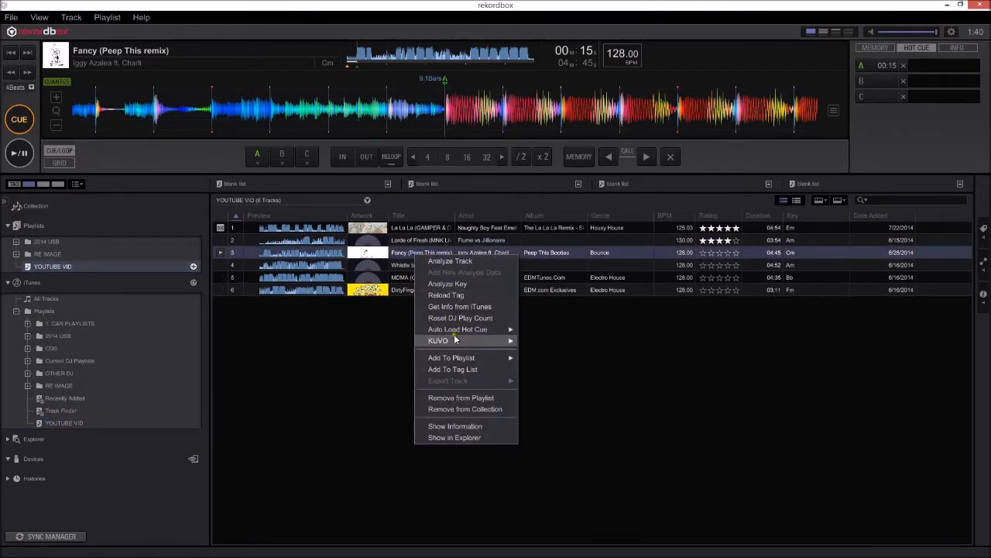
pyautogui.moveTo(453, 330)
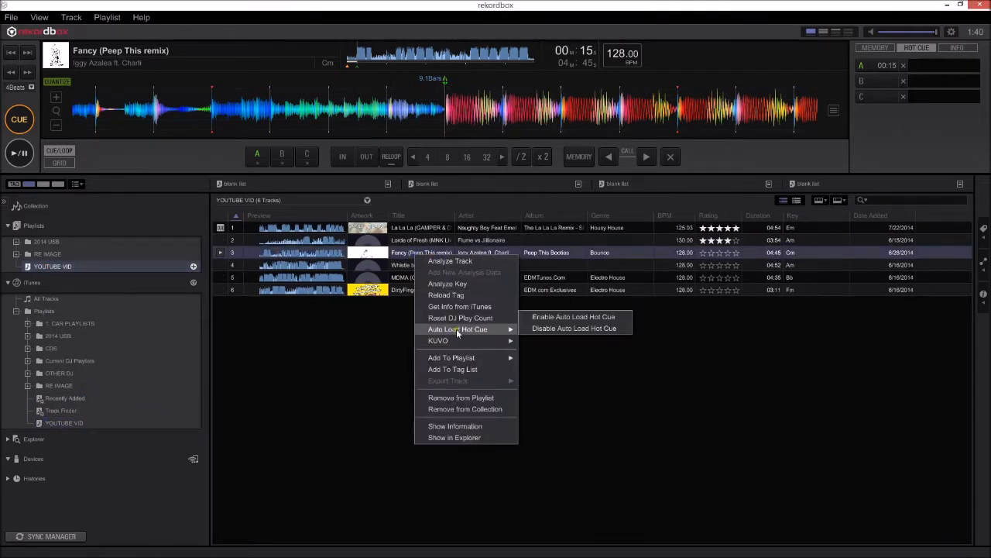
pyautogui.click(555, 318)
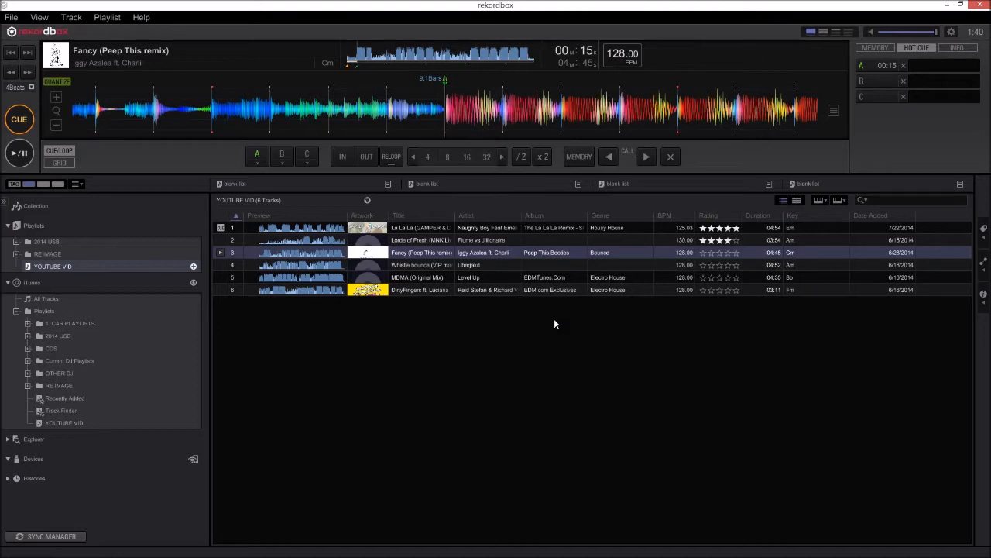
pyautogui.click(553, 319)
pyautogui.click(426, 229)
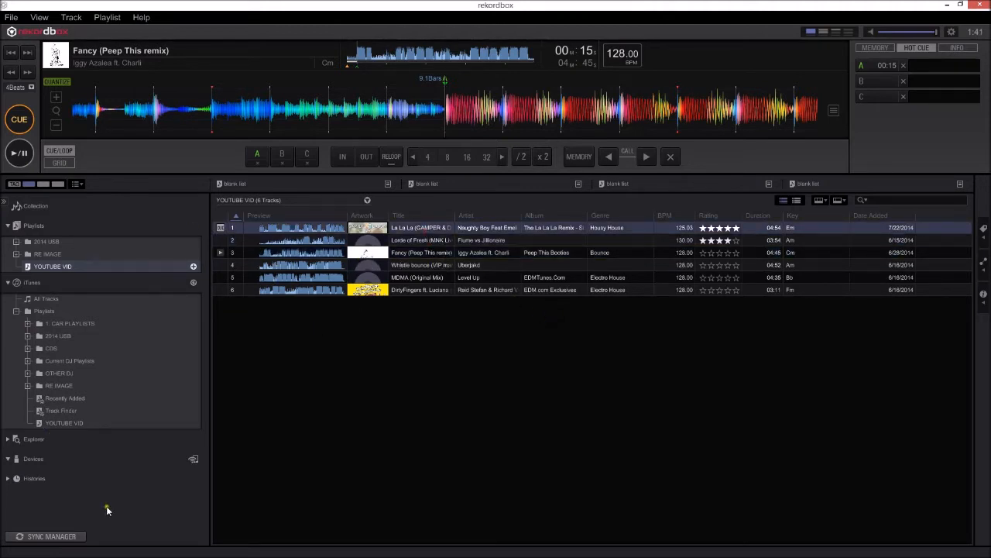
# - Switch to iTunes and move MDMA (Original Mix) to third place in the YOUTUBE VID playlist
pyautogui.click(102, 553)
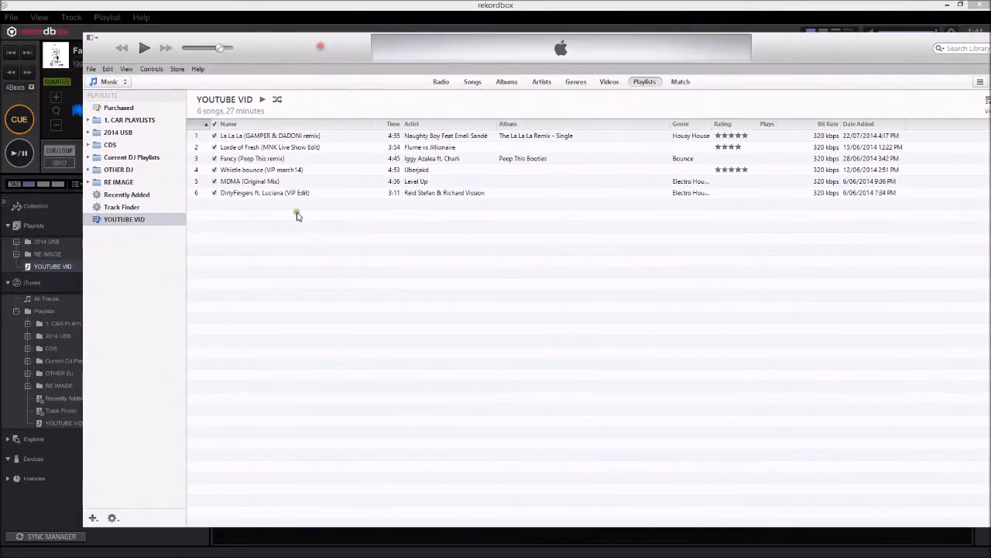
pyautogui.click(232, 182)
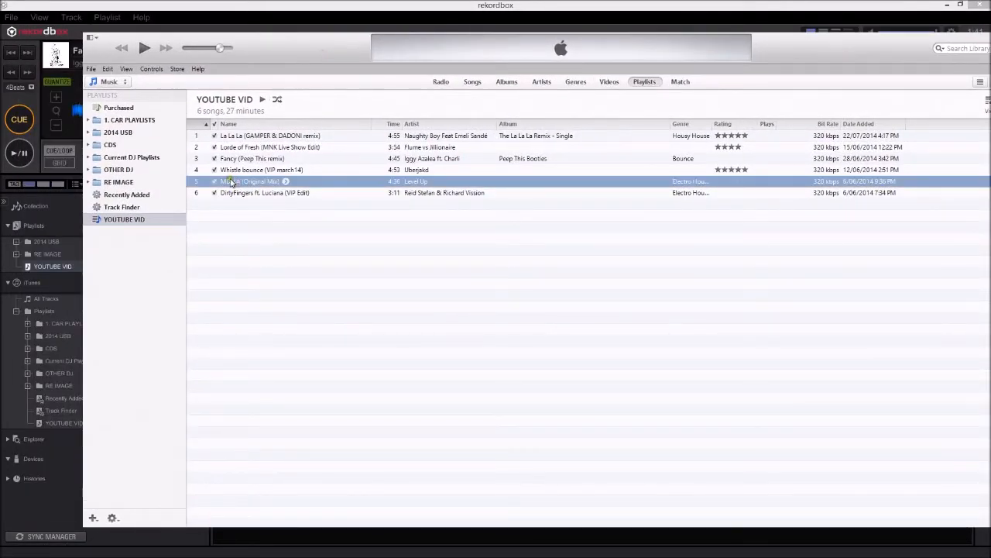
pyautogui.moveTo(248, 181); pyautogui.dragTo(249, 159)
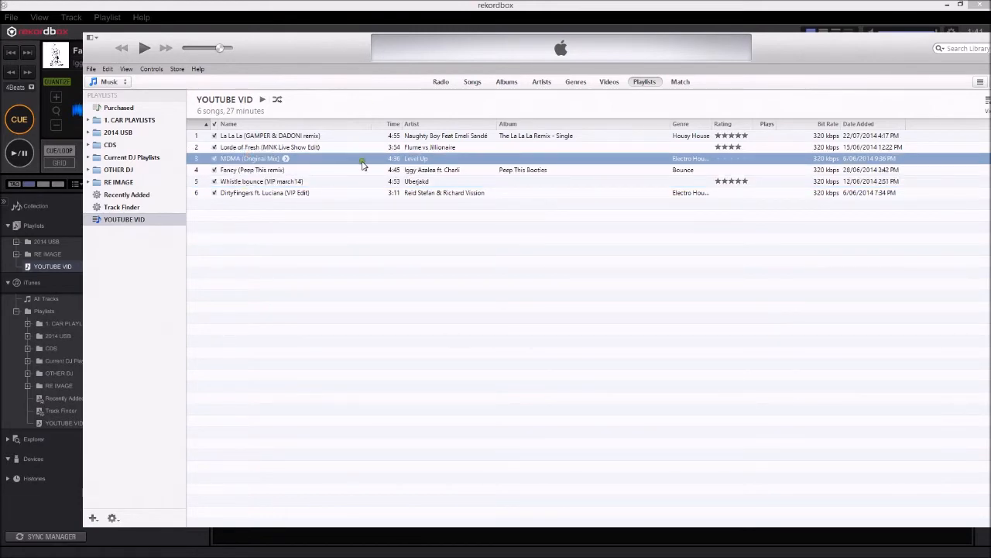
# - Shrink the iTunes window and move it so that it lies entirely within the screen
pyautogui.moveTo(335, 51); pyautogui.dragTo(285, 49)
pyautogui.moveTo(971, 125); pyautogui.dragTo(808, 137)
pyautogui.moveTo(663, 42); pyautogui.dragTo(777, 73)
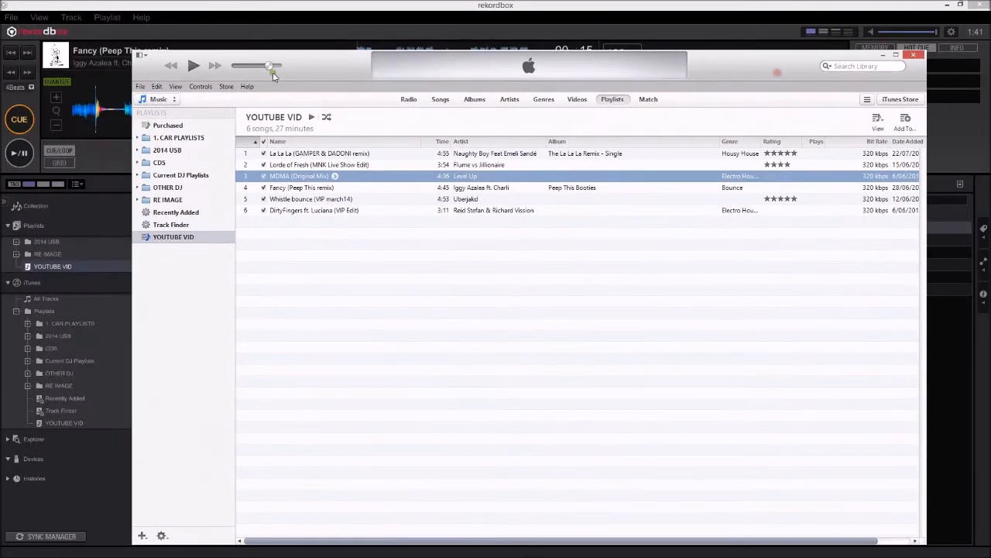
pyautogui.moveTo(314, 73); pyautogui.dragTo(263, 91)
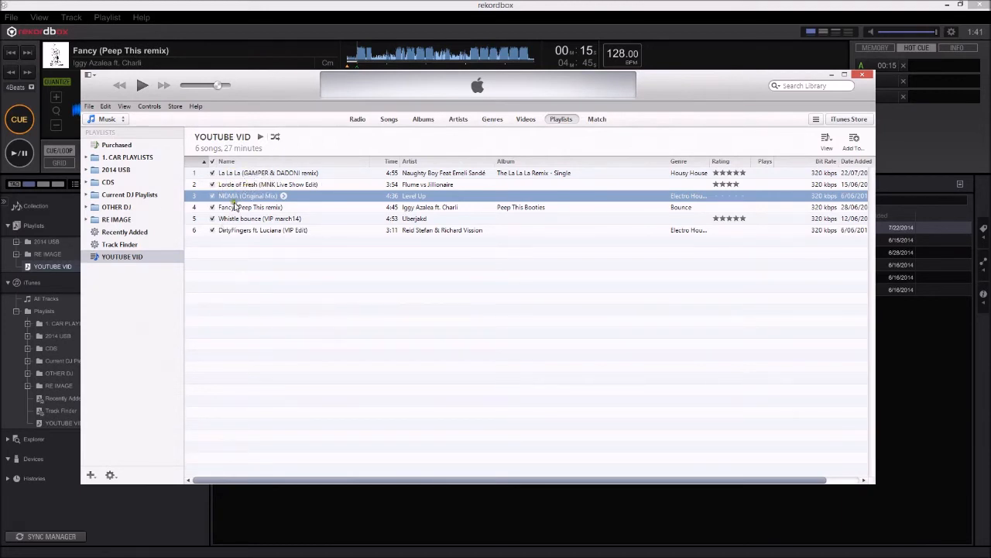
# - Switch back to rekordbox, refresh the iTunes library and compare the track order of the iTunes and imported YOUTUBE VID playlists
pyautogui.hotkey('alt', 'Tab')
pyautogui.click(416, 279)
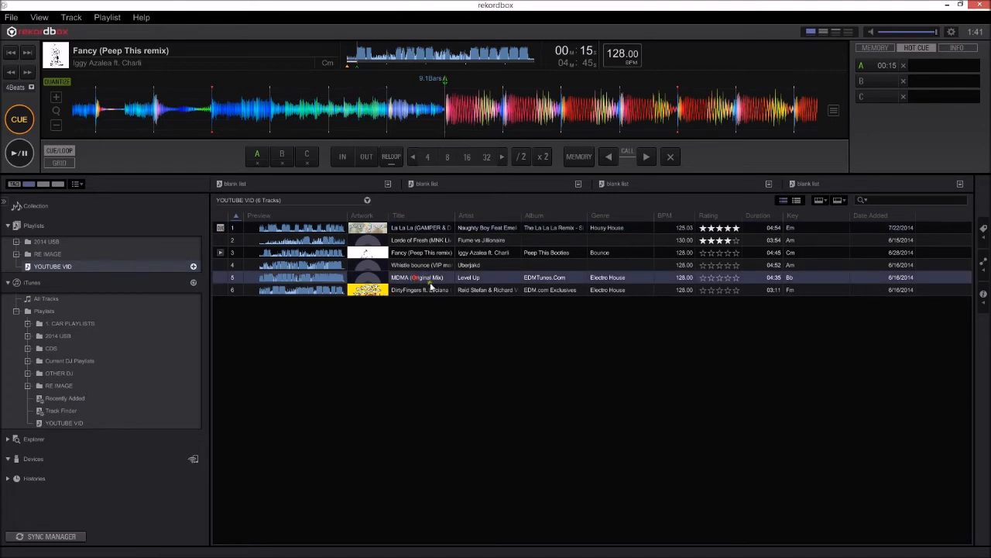
pyautogui.click(60, 423)
pyautogui.click(193, 281)
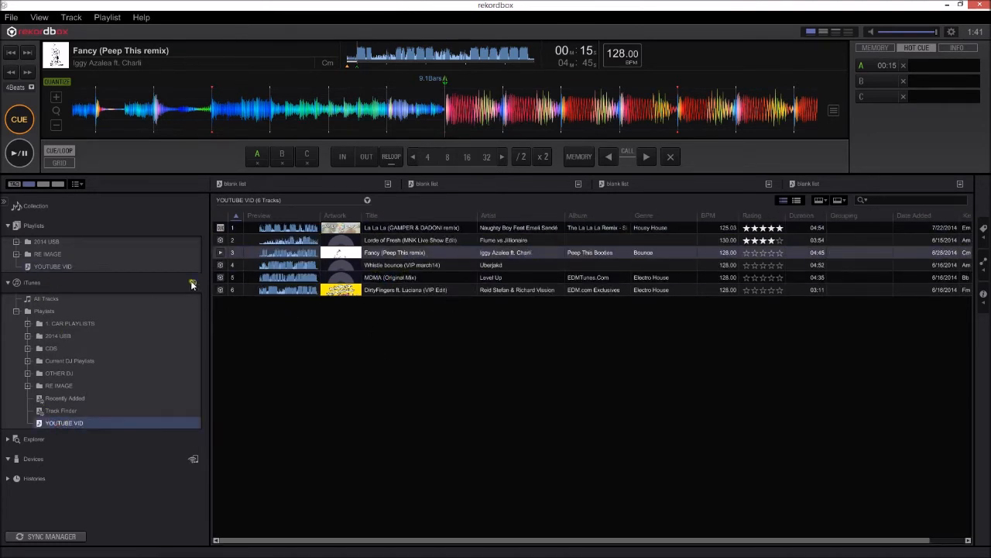
pyautogui.click(387, 253)
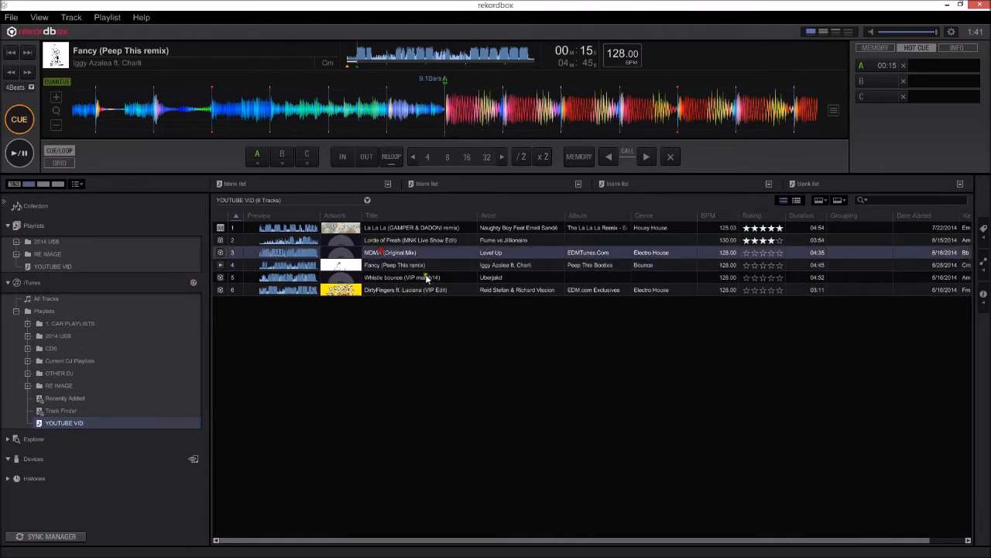
pyautogui.click(75, 268)
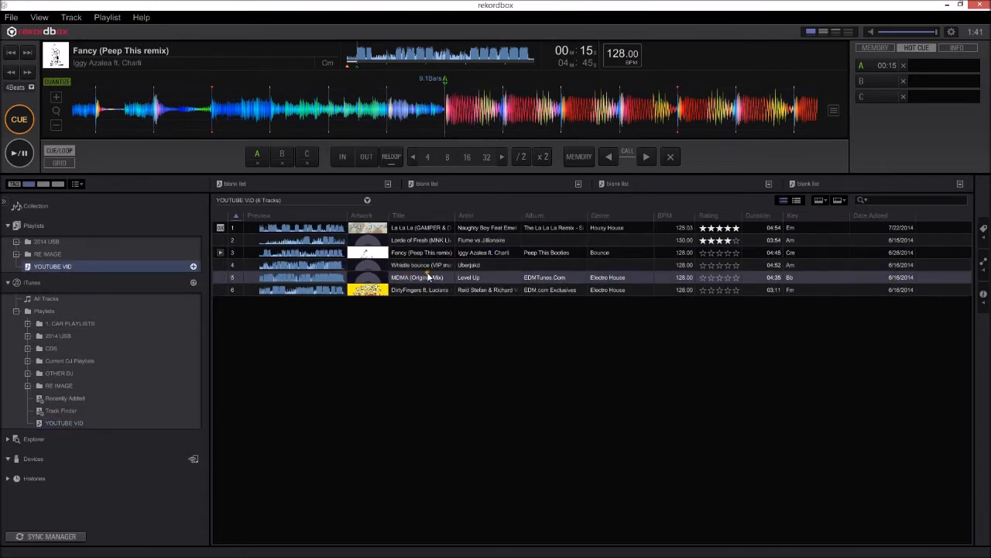
# - Re-import the iTunes YOUTUBE VID playlist, replacing the existing playlist of the same name
pyautogui.click(65, 424)
pyautogui.rightClick(66, 425)
pyautogui.click(86, 388)
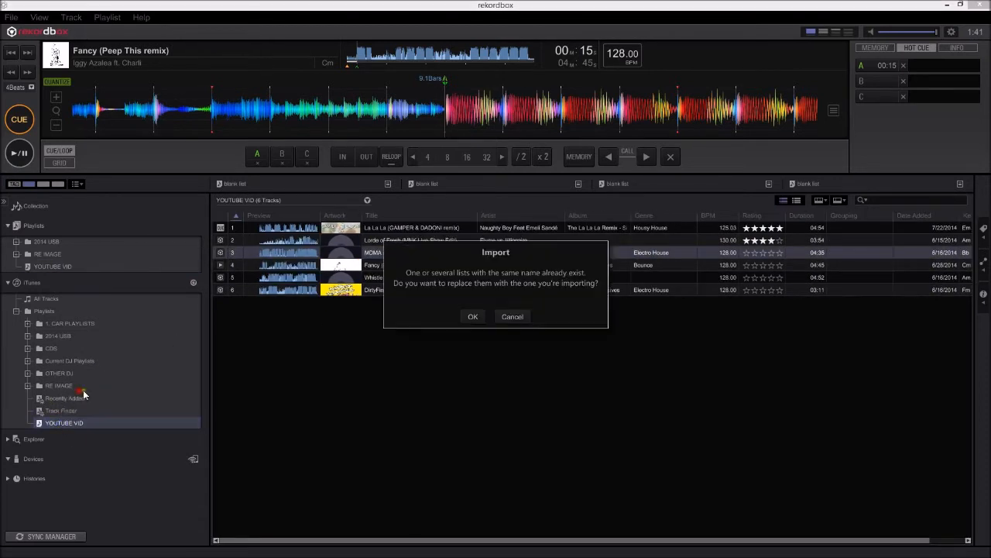
pyautogui.click(474, 316)
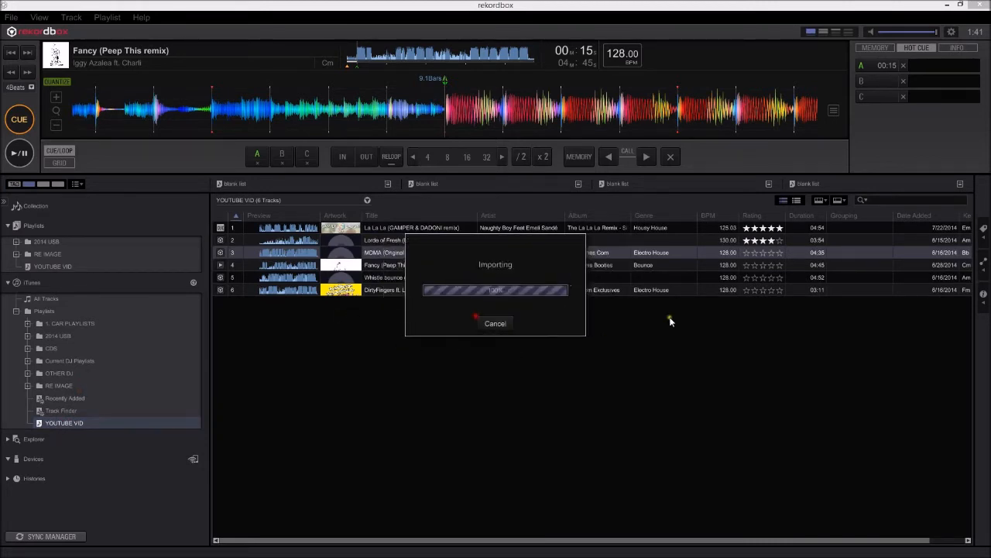
# - Open the re-imported YOUTUBE VID playlist and load MDMA (Original Mix) into the player
pyautogui.click(62, 266)
pyautogui.click(422, 258)
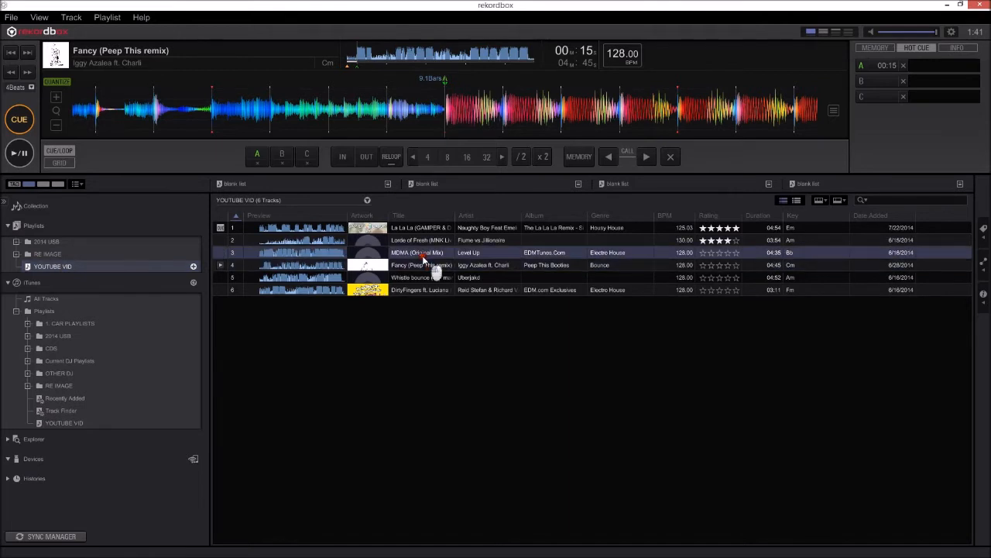
pyautogui.doubleClick(422, 255)
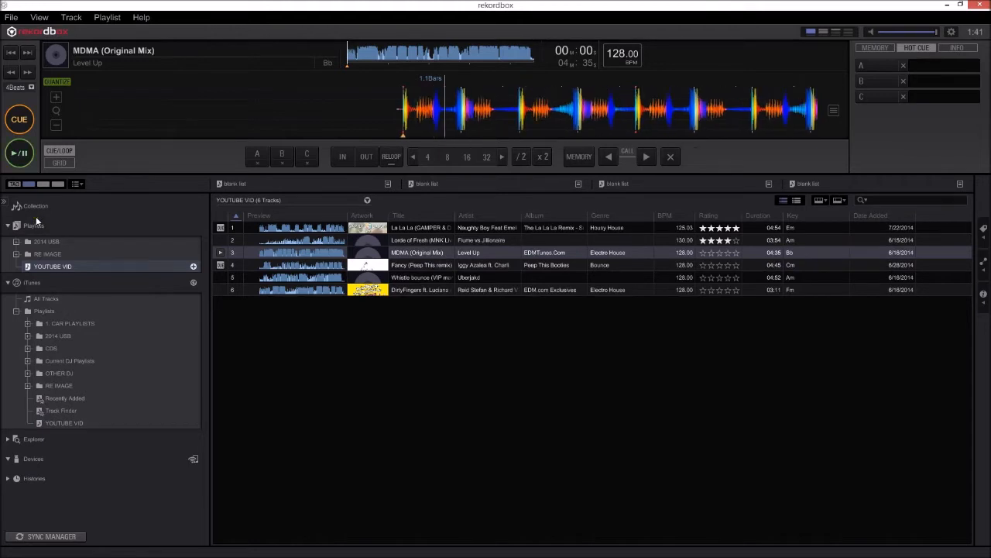
# - Set hot cue A on MDMA (Original Mix) at 00:15, jump to another part of the track and recall the cue
pyautogui.click(356, 54)
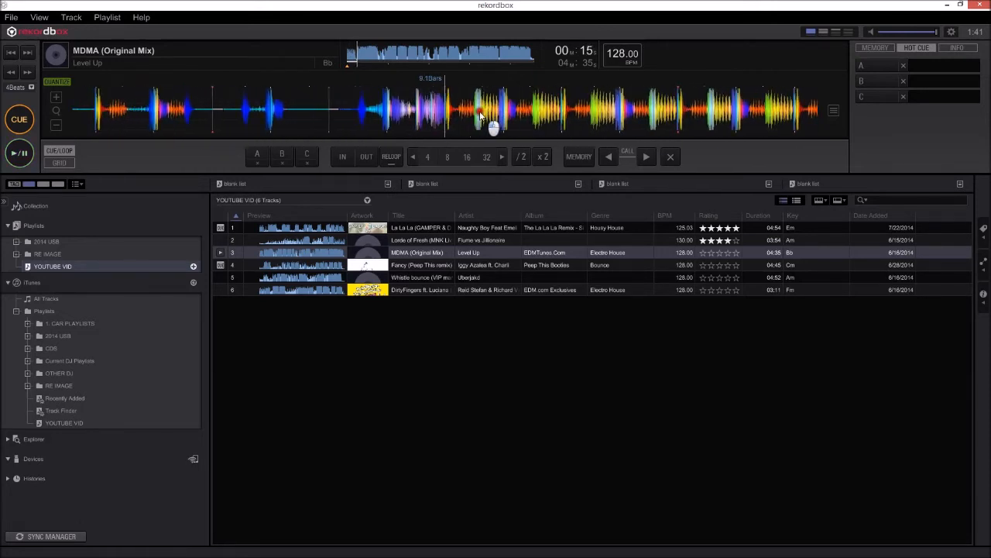
pyautogui.click(256, 154)
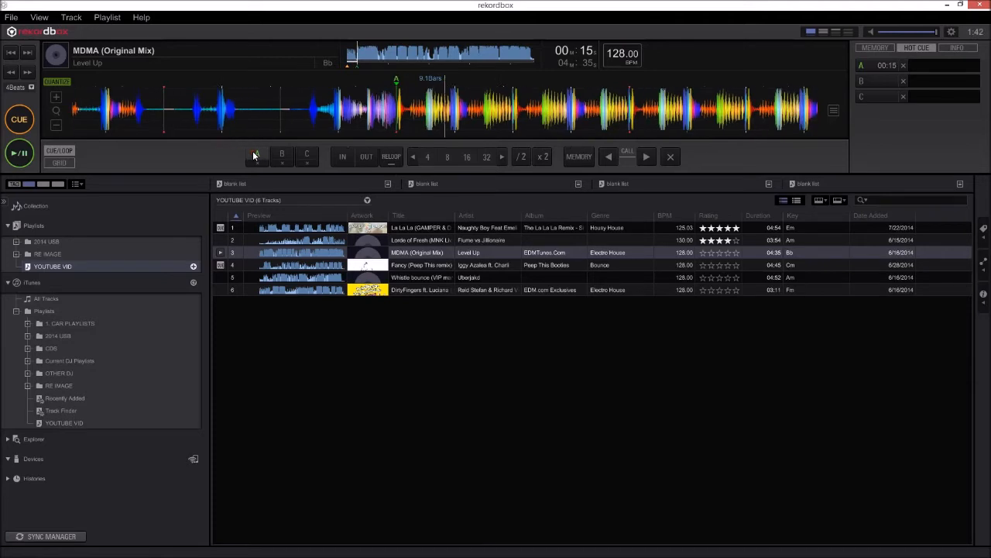
pyautogui.click(385, 53)
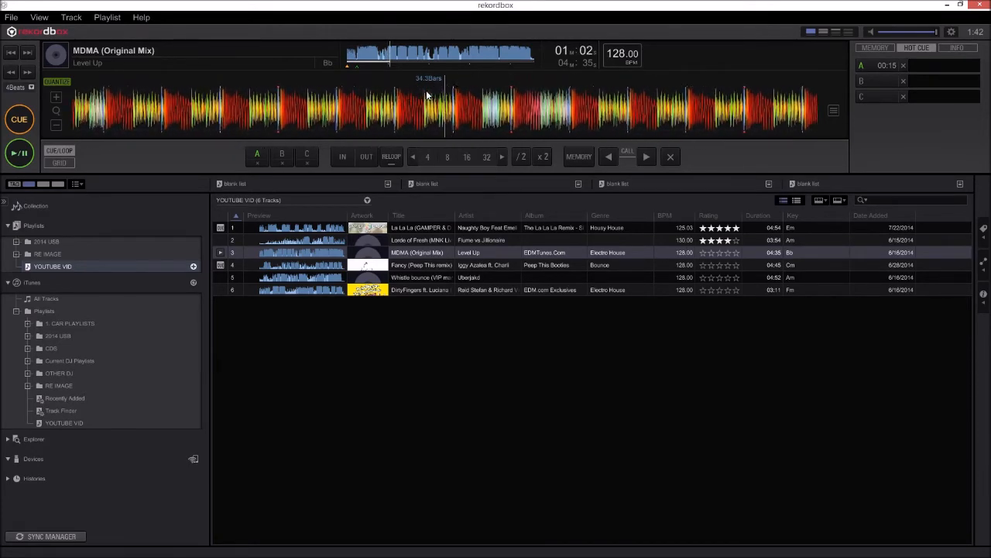
pyautogui.click(878, 65)
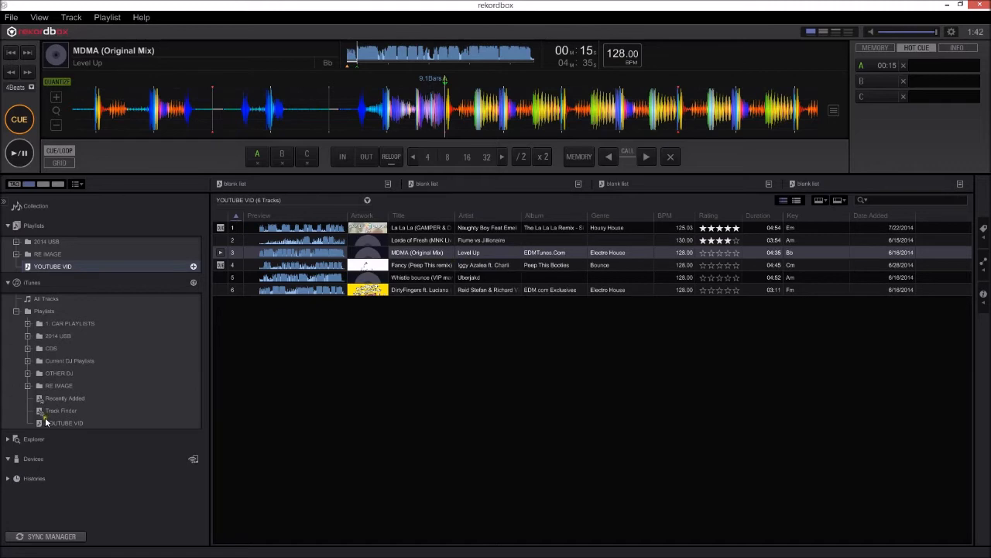
# - Look at the export option among the commands available for the imported YOUTUBE VID playlist
pyautogui.click(38, 254)
pyautogui.click(48, 266)
pyautogui.rightClick(46, 267)
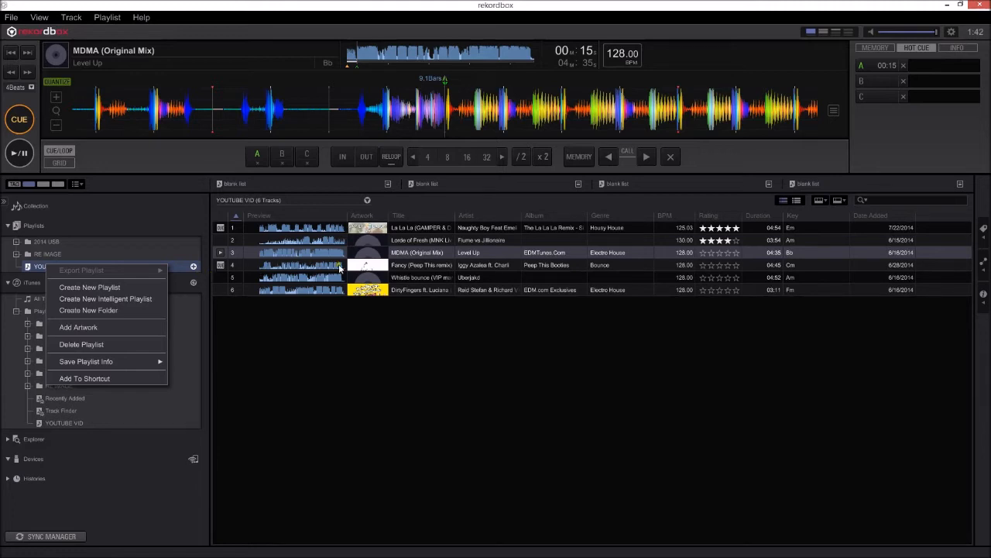
pyautogui.click(442, 243)
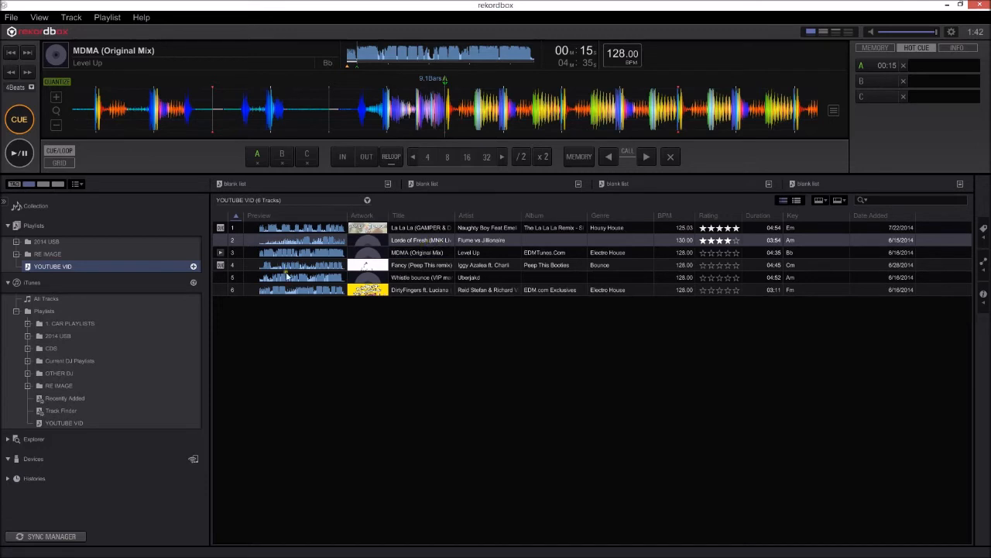
# - Examine the RE IMAGE folder's export option and playlists, reopen YOUTUBE VID and view the Devices list
pyautogui.click(46, 254)
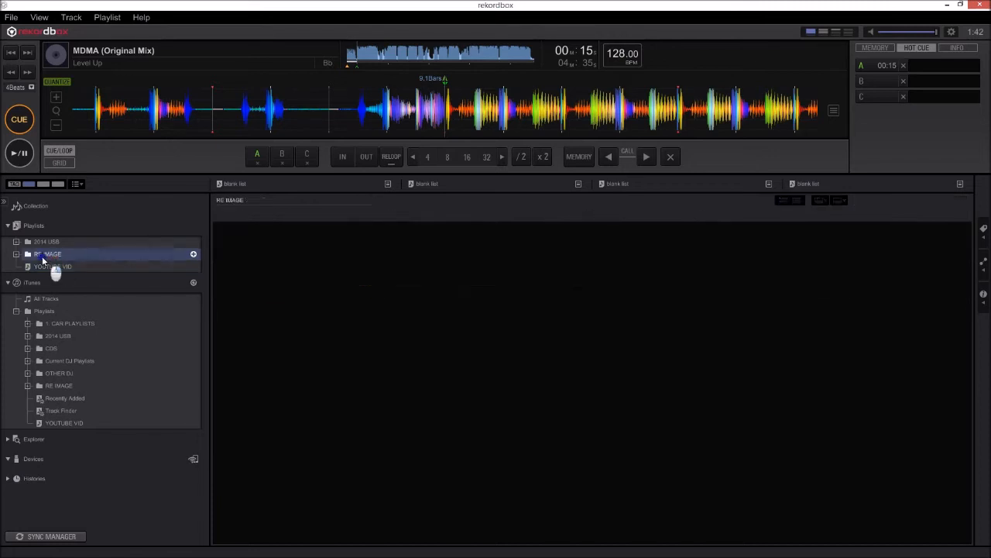
pyautogui.rightClick(43, 257)
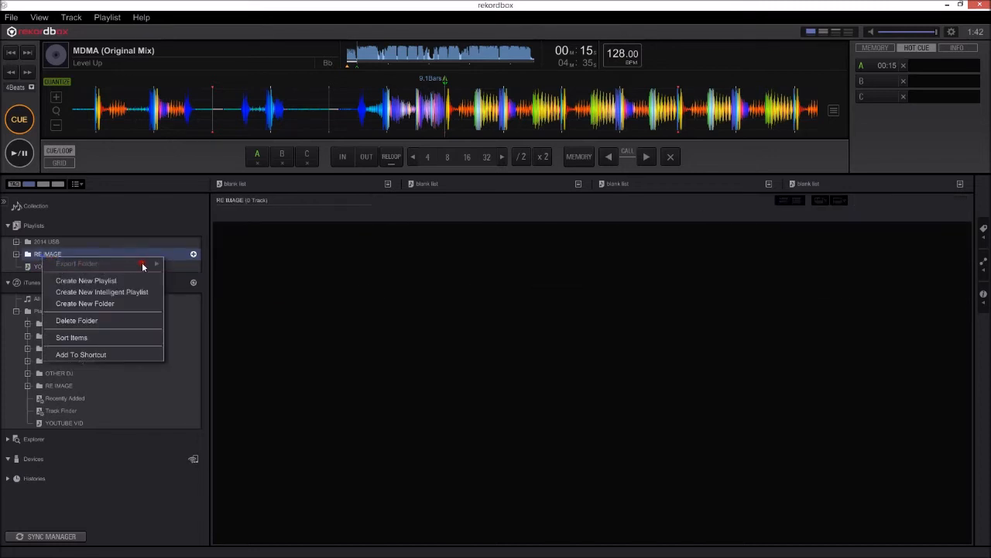
pyautogui.click(44, 254)
pyautogui.click(17, 254)
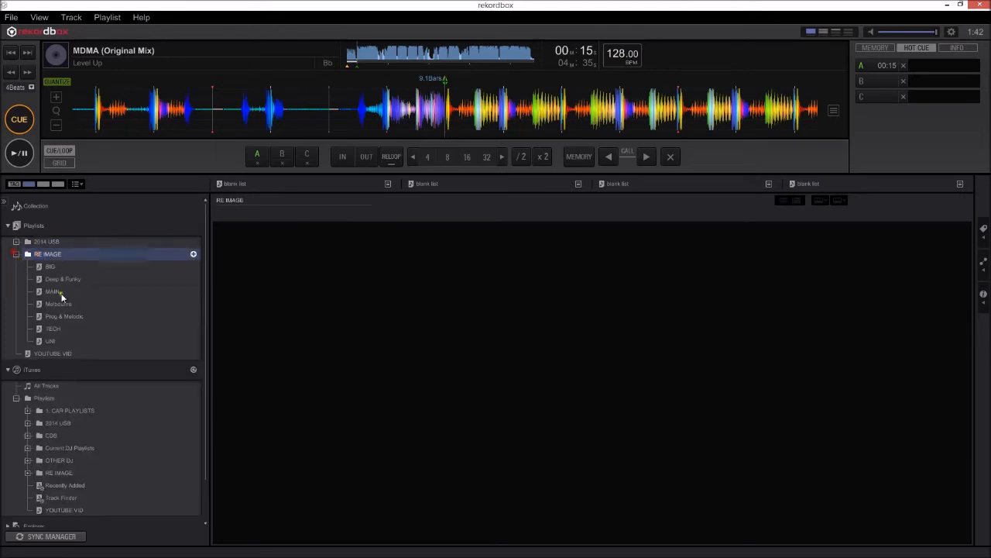
pyautogui.click(15, 254)
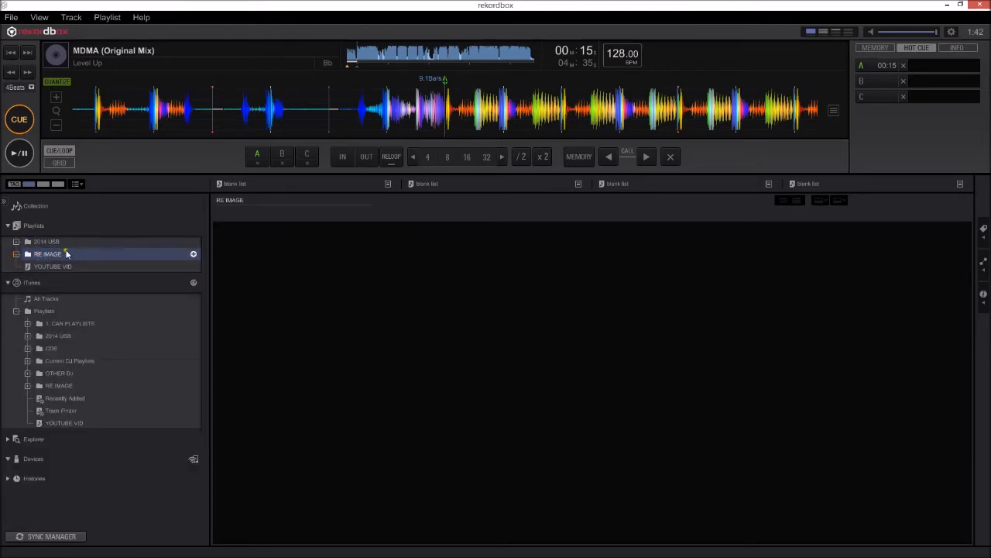
pyautogui.rightClick(67, 254)
pyautogui.doubleClick(38, 254)
pyautogui.click(64, 267)
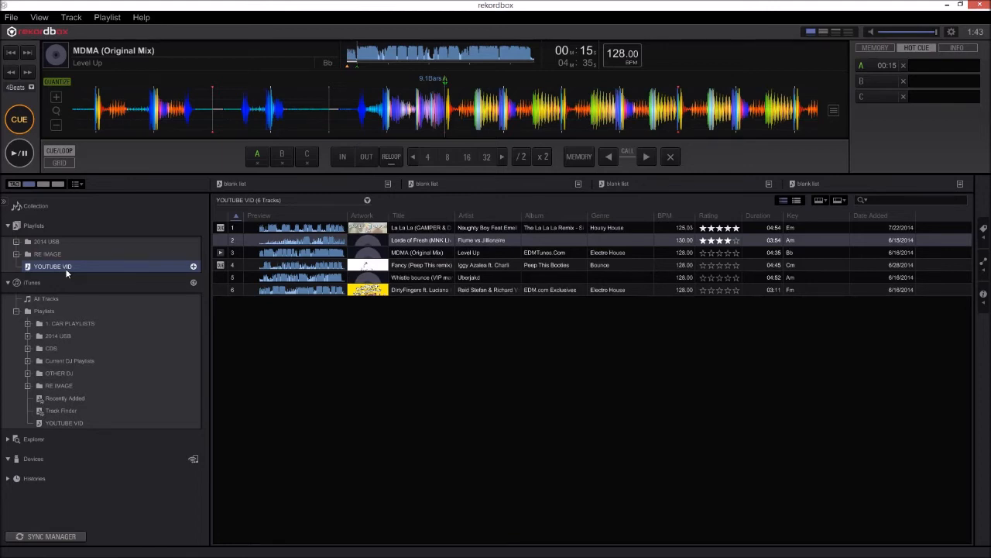
pyautogui.click(33, 459)
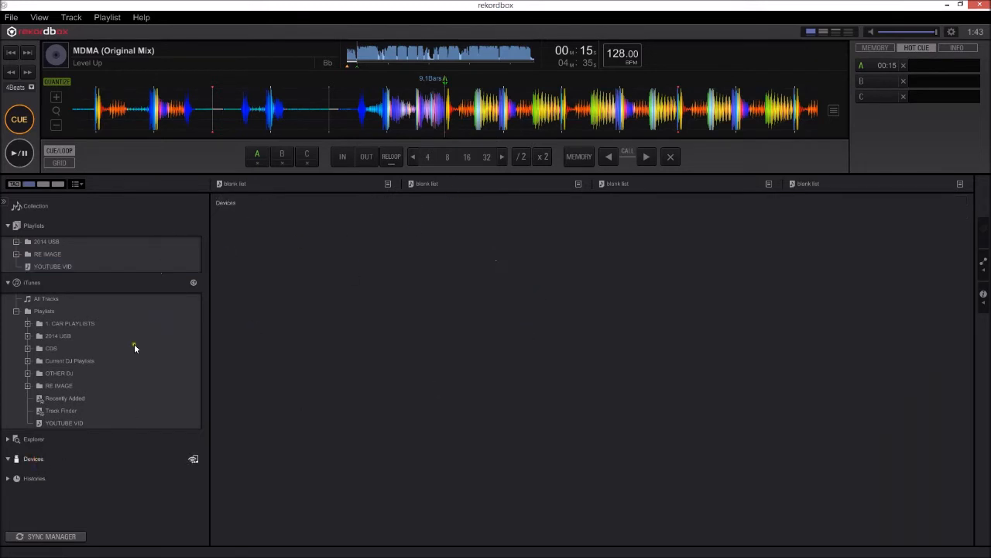
# - Analyze the key of Ghost (Oliver Nelson Remix) in the iTunes Recently Added playlist and load the track into the player
pyautogui.click(65, 398)
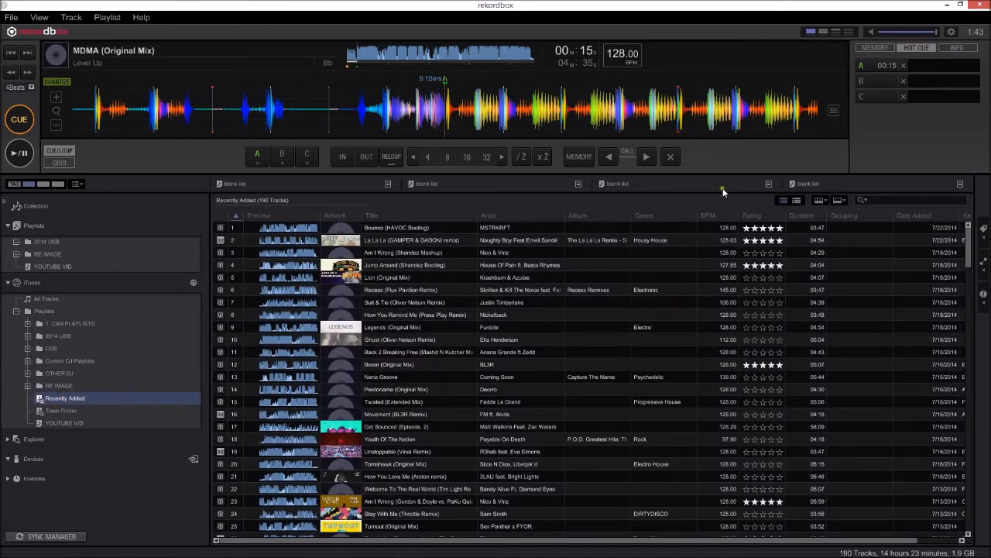
pyautogui.click(384, 231)
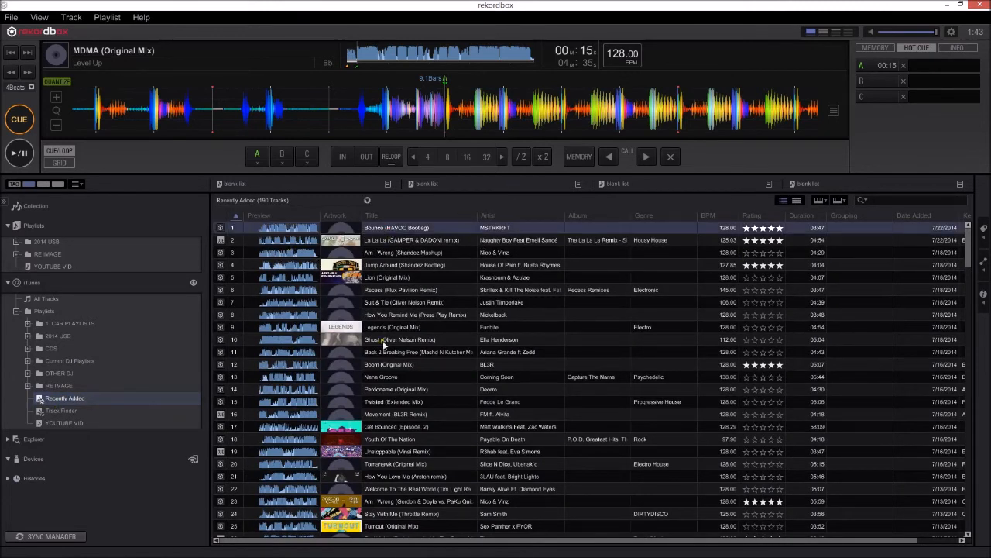
pyautogui.click(402, 326)
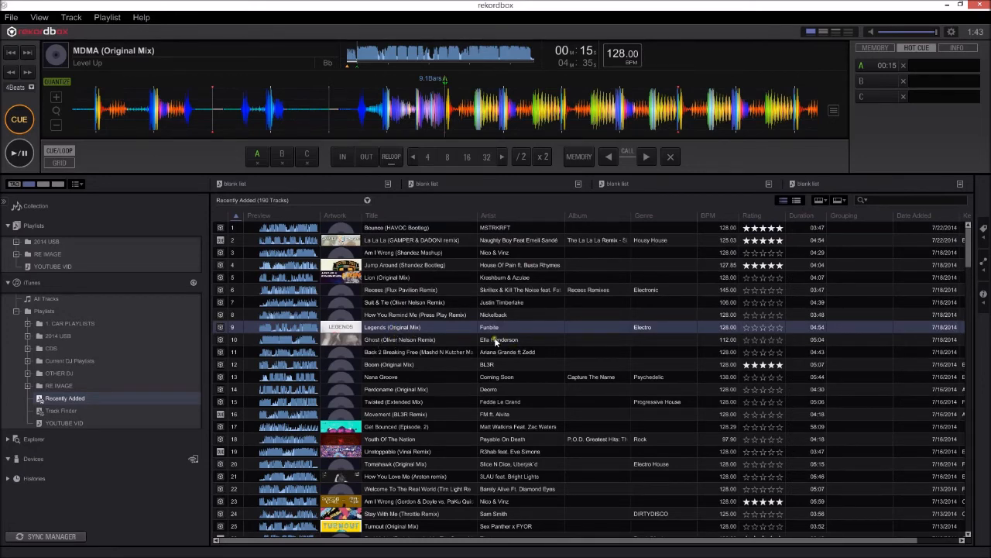
pyautogui.click(399, 342)
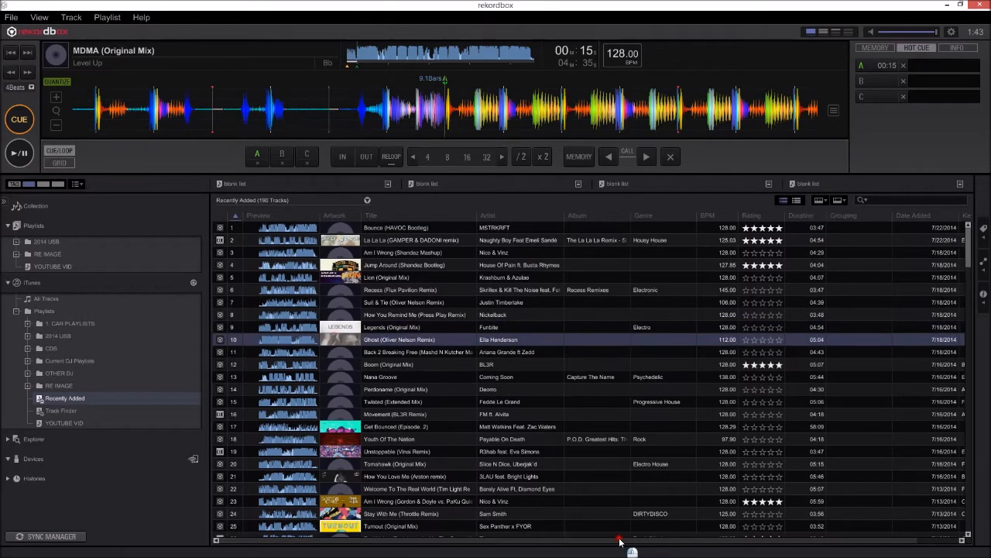
pyautogui.moveTo(629, 539); pyautogui.dragTo(678, 532)
pyautogui.rightClick(376, 342)
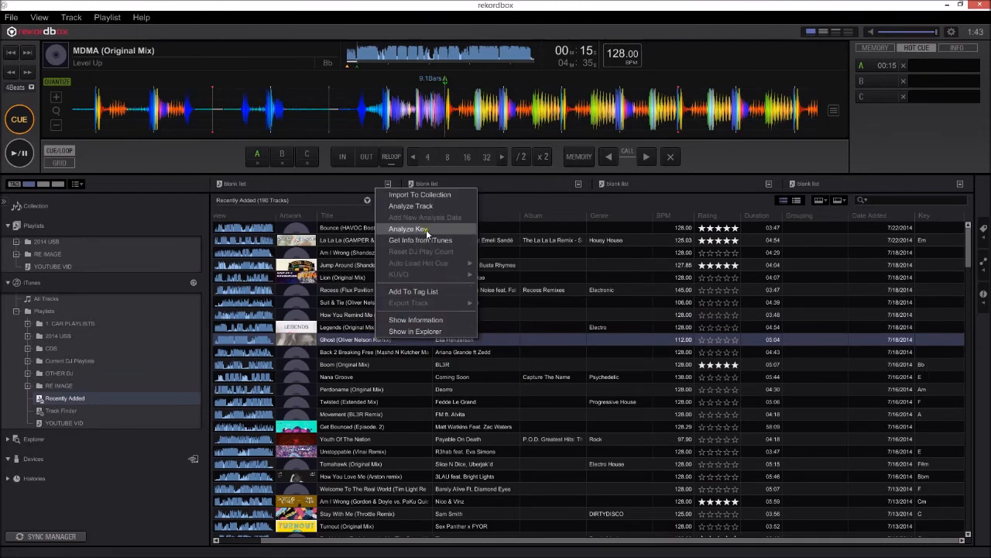
pyautogui.click(425, 229)
pyautogui.moveTo(409, 539); pyautogui.dragTo(436, 549)
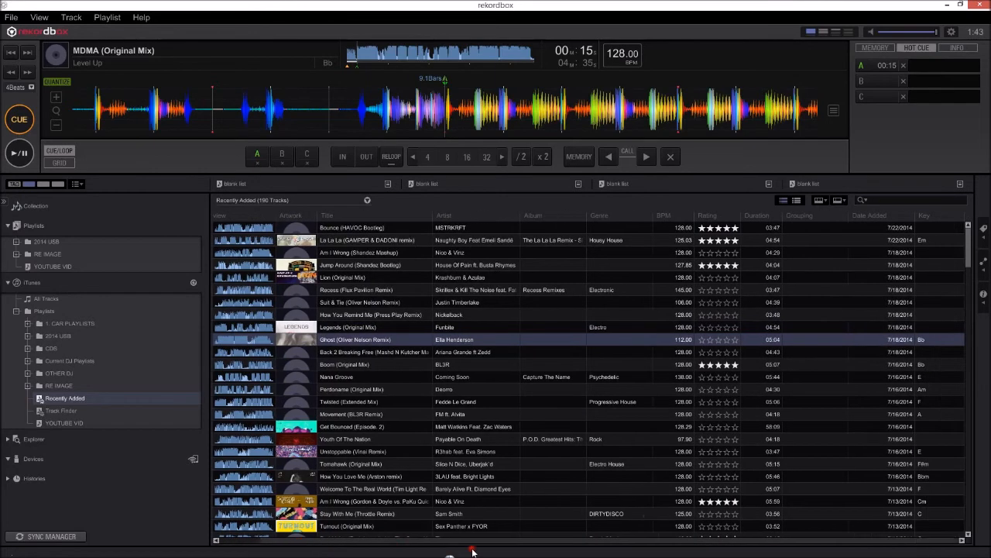
pyautogui.doubleClick(933, 343)
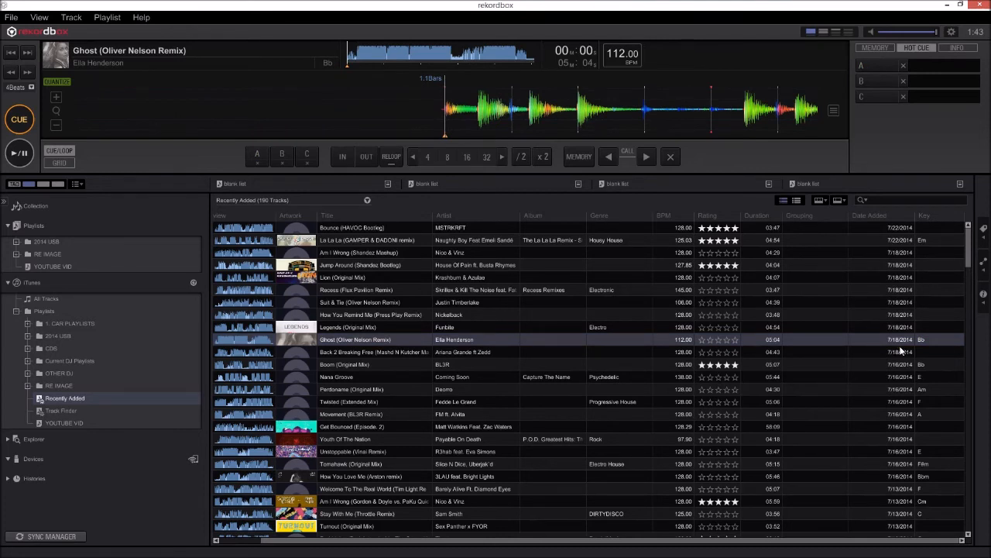
# - Search the whole Collection for "ghost"
pyautogui.click(33, 206)
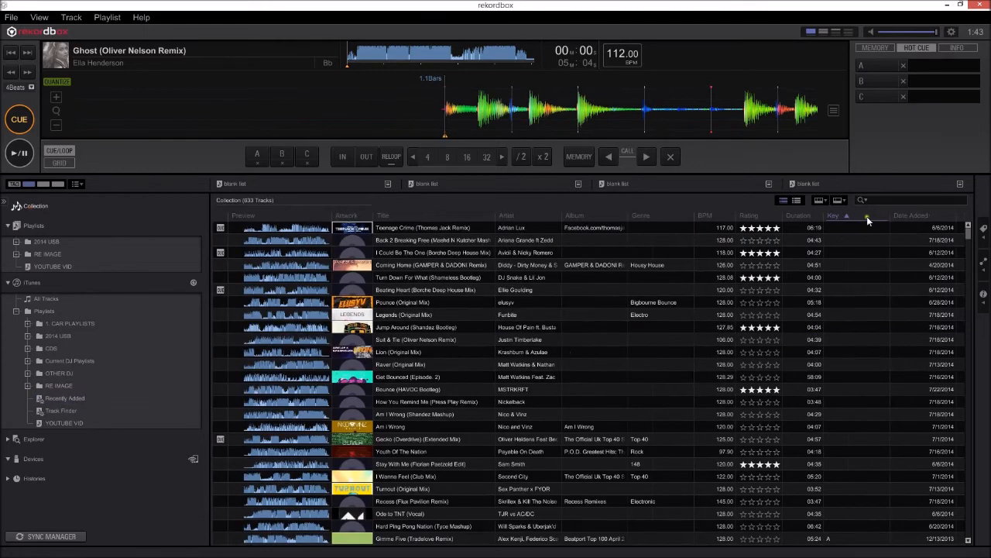
pyautogui.click(743, 289)
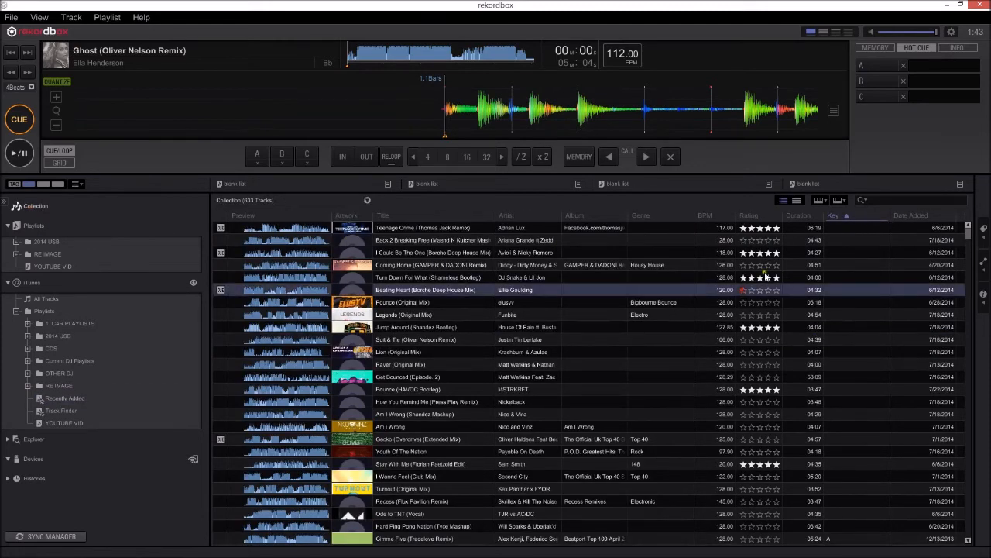
pyautogui.click(888, 199)
pyautogui.write('ghost')
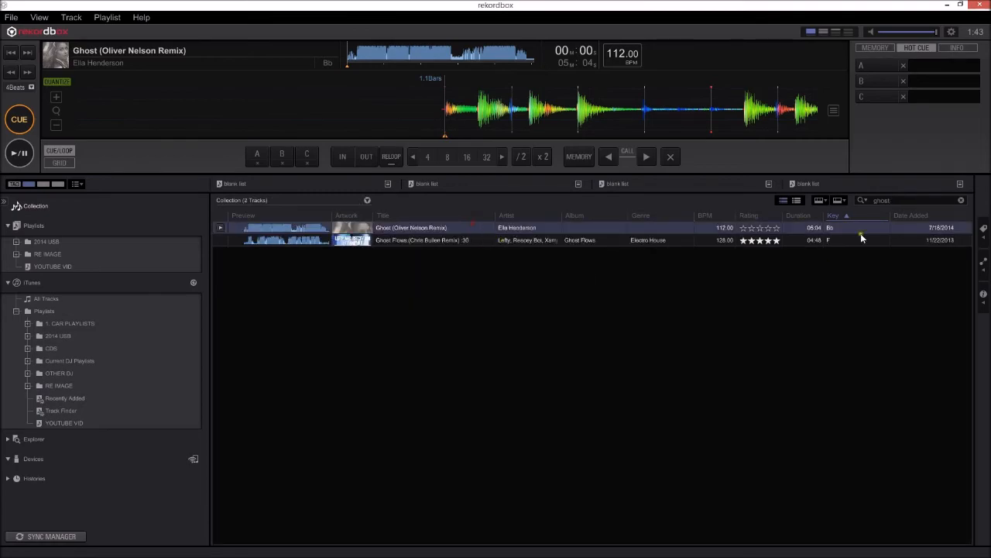
# - Clear the search and examine which tracks share the key Bb with Ghost (Oliver Nelson Remix) in the key-sorted Collection
pyautogui.click(961, 200)
pyautogui.scroll(-5, 916, 381)
pyautogui.moveTo(971, 251); pyautogui.dragTo(980, 299)
pyautogui.click(832, 254)
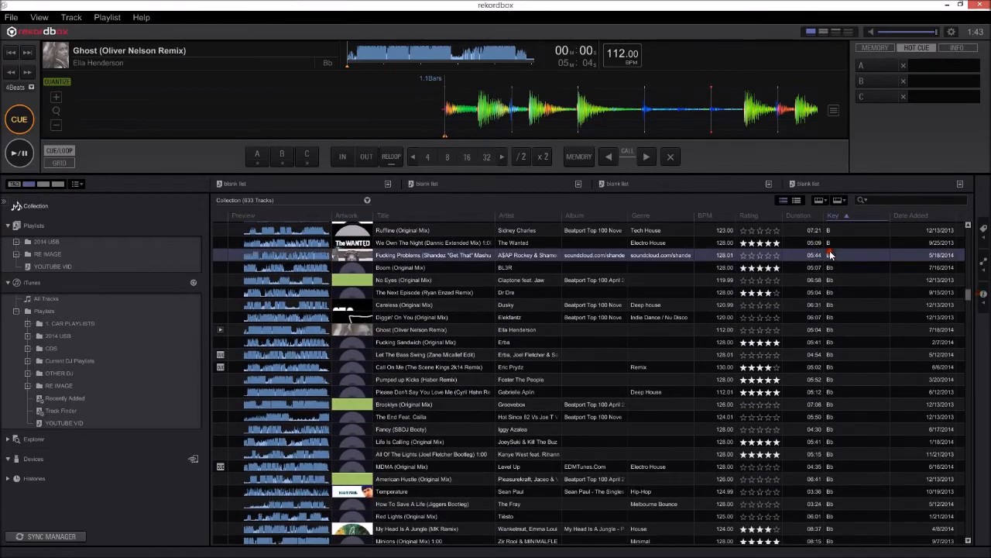
pyautogui.click(418, 331)
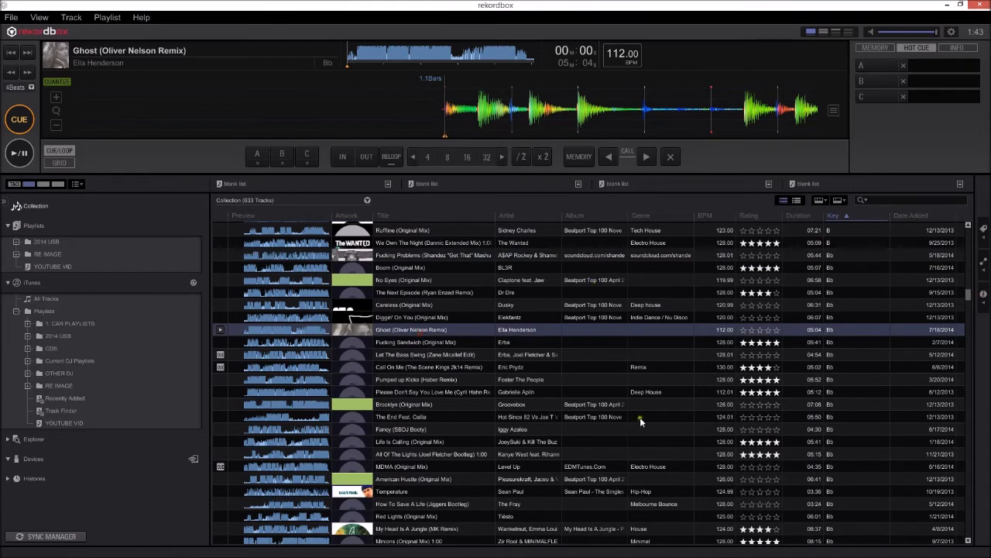
pyautogui.click(640, 254)
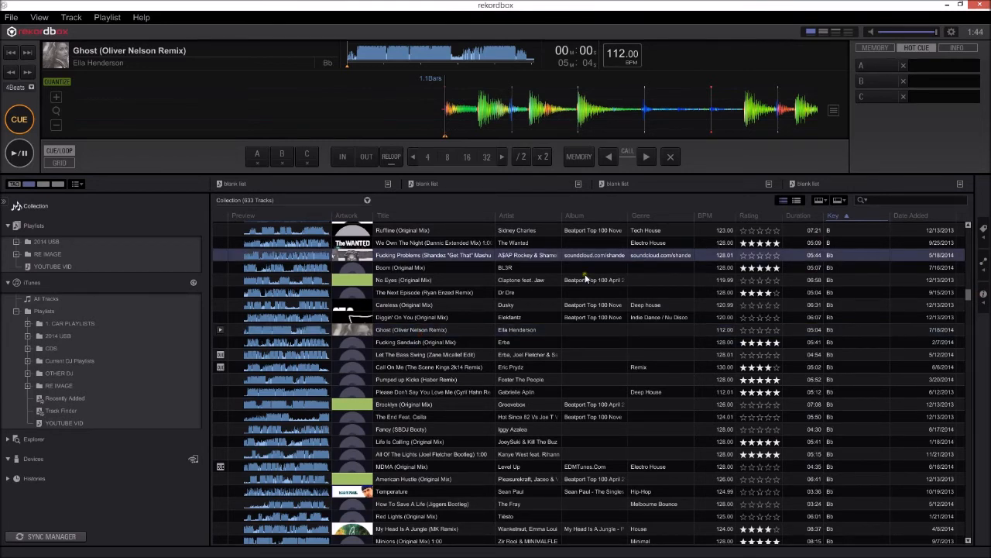
pyautogui.click(586, 280)
pyautogui.click(574, 293)
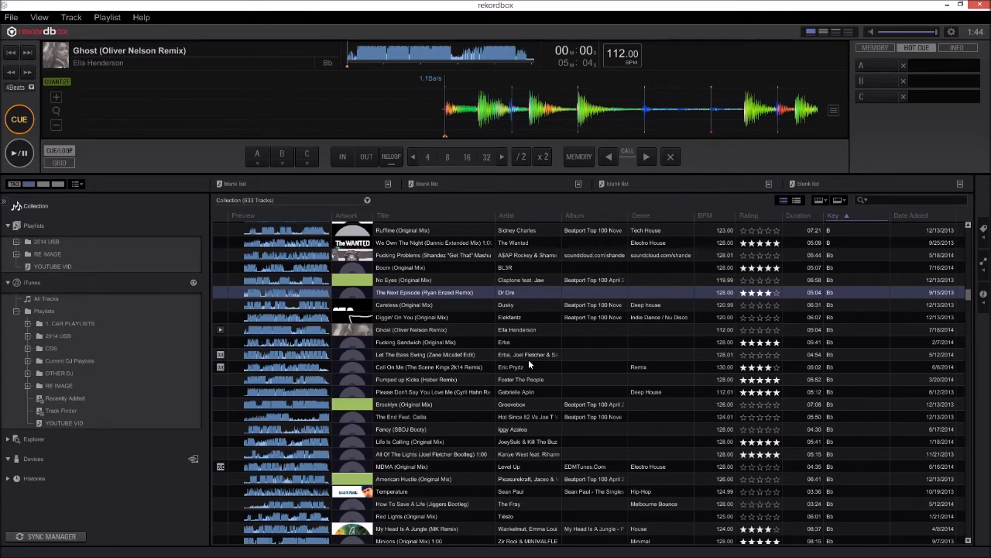
pyautogui.click(470, 332)
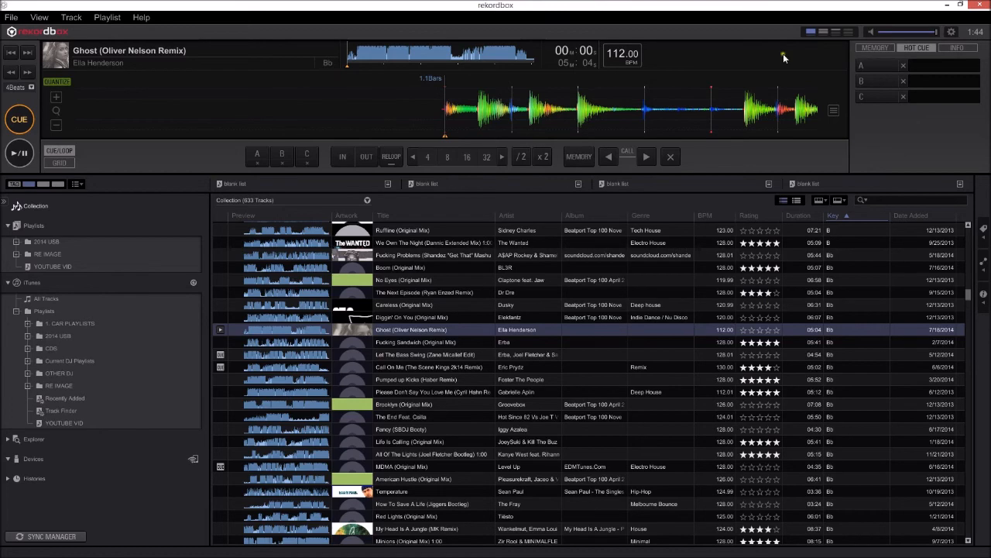
# - Switch to the two-player layout and load Careless (Original Mix) into the second player
pyautogui.click(823, 31)
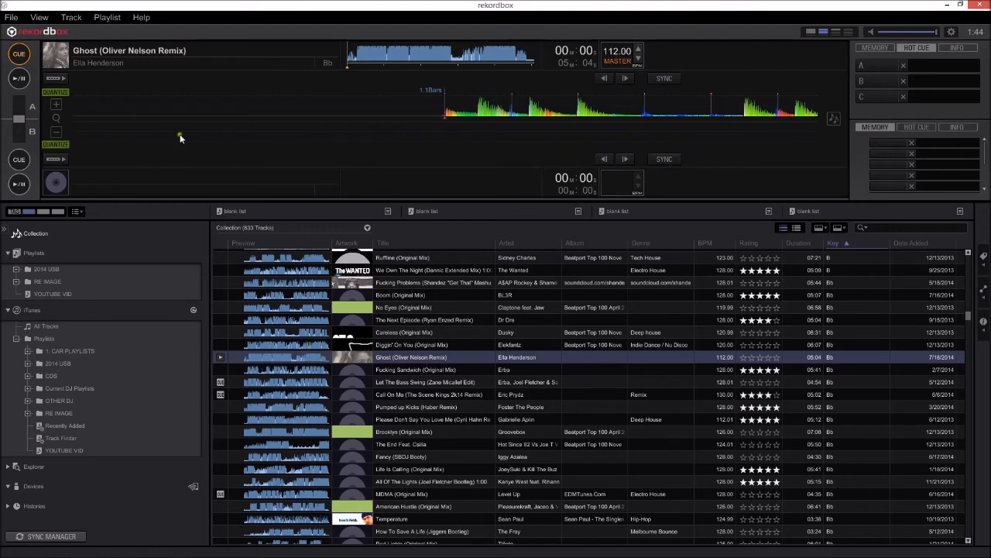
pyautogui.moveTo(395, 333); pyautogui.dragTo(465, 179)
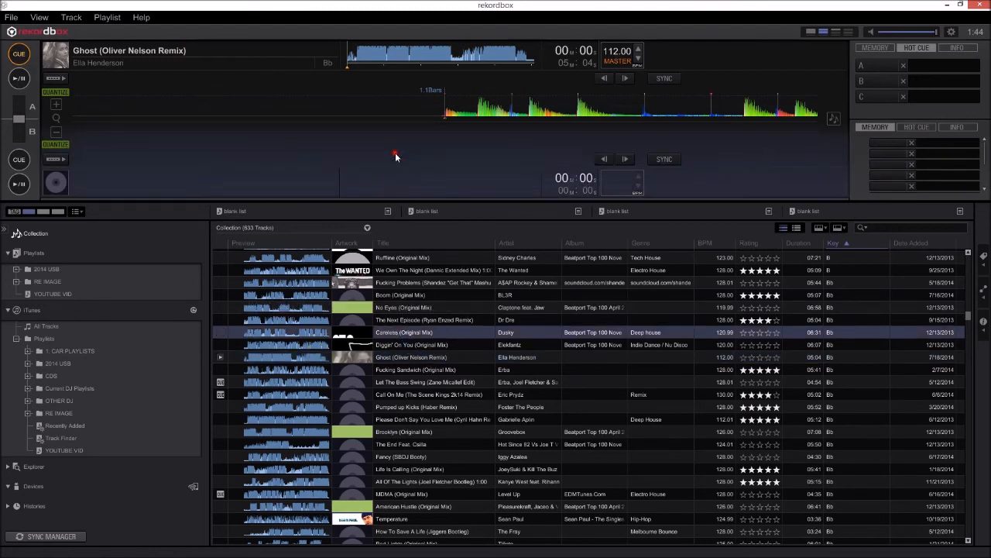
# - Raise the tempo of Ghost (Oliver Nelson Remix) on the first player
pyautogui.click(640, 47)
pyautogui.click(638, 50)
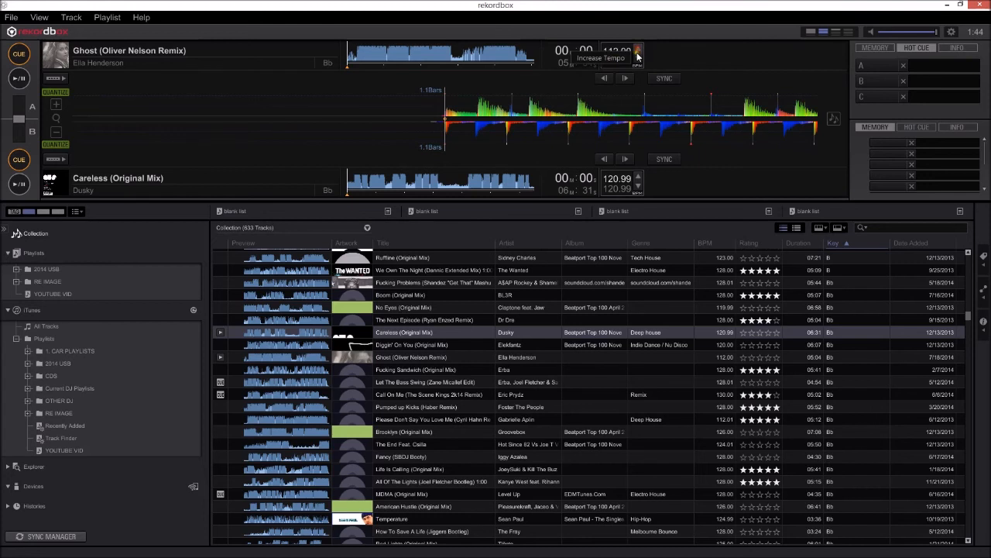